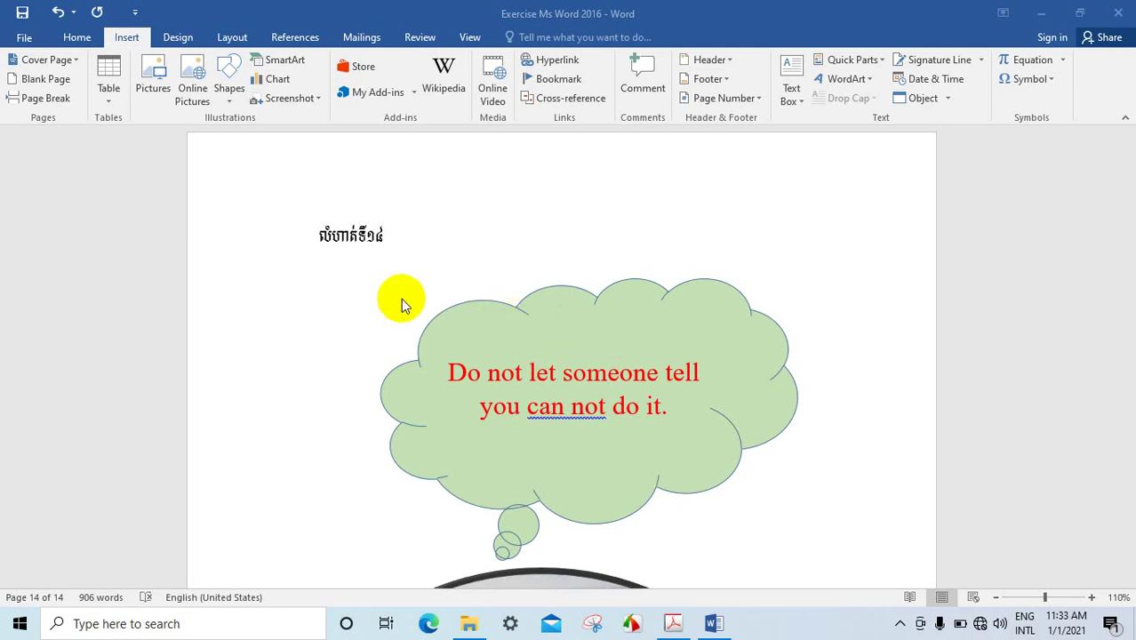
Insert a page break at the top of page 14 so the content moves to a new page.
scroll(403, 300, down, 3)
scroll(569, 334, up, 3)
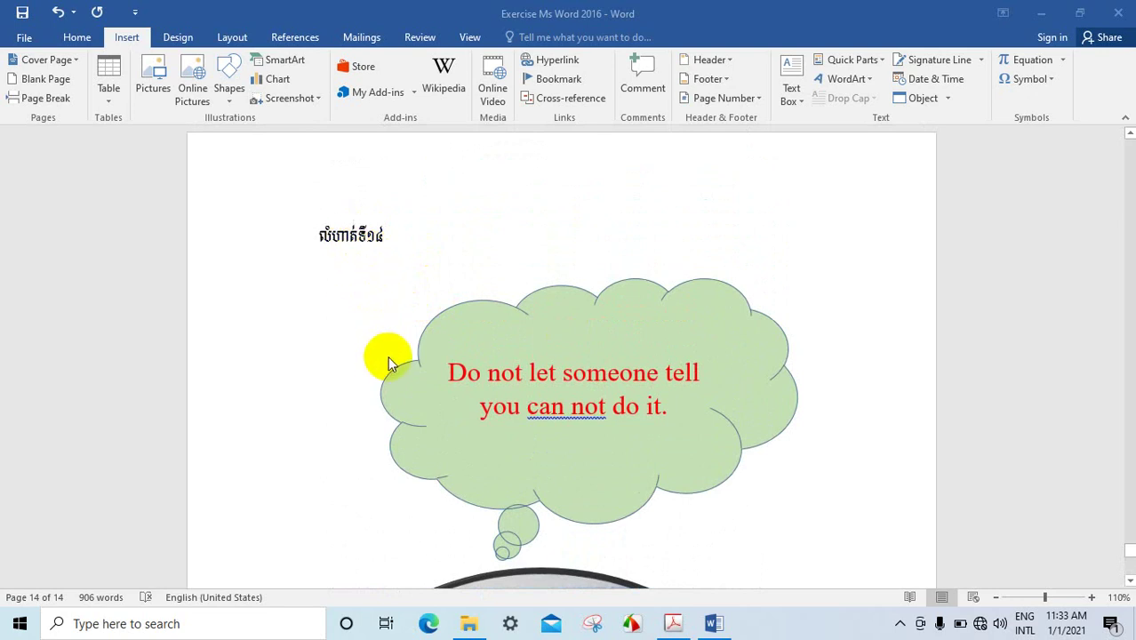
click(317, 345)
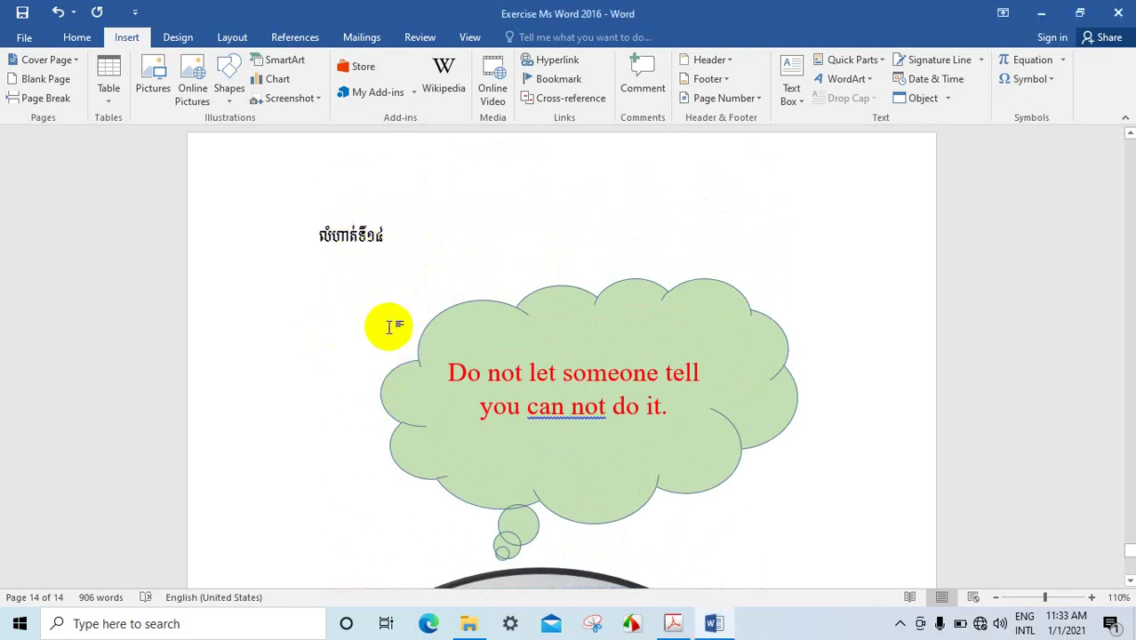
scroll(372, 375, down, 4)
scroll(369, 406, down, 2)
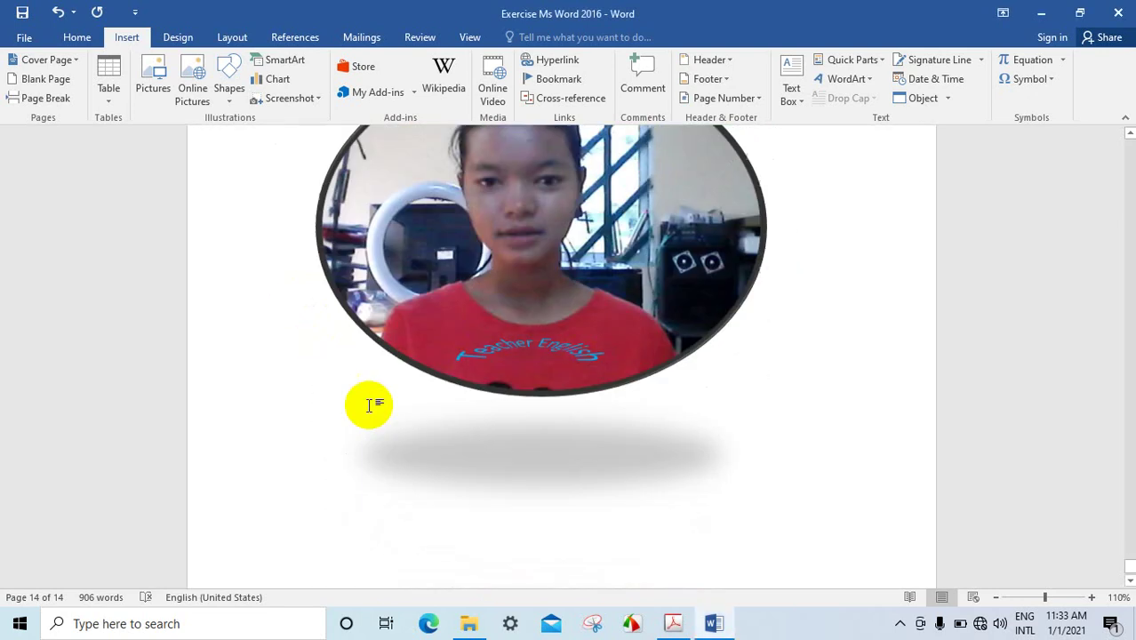
scroll(331, 400, up, 5)
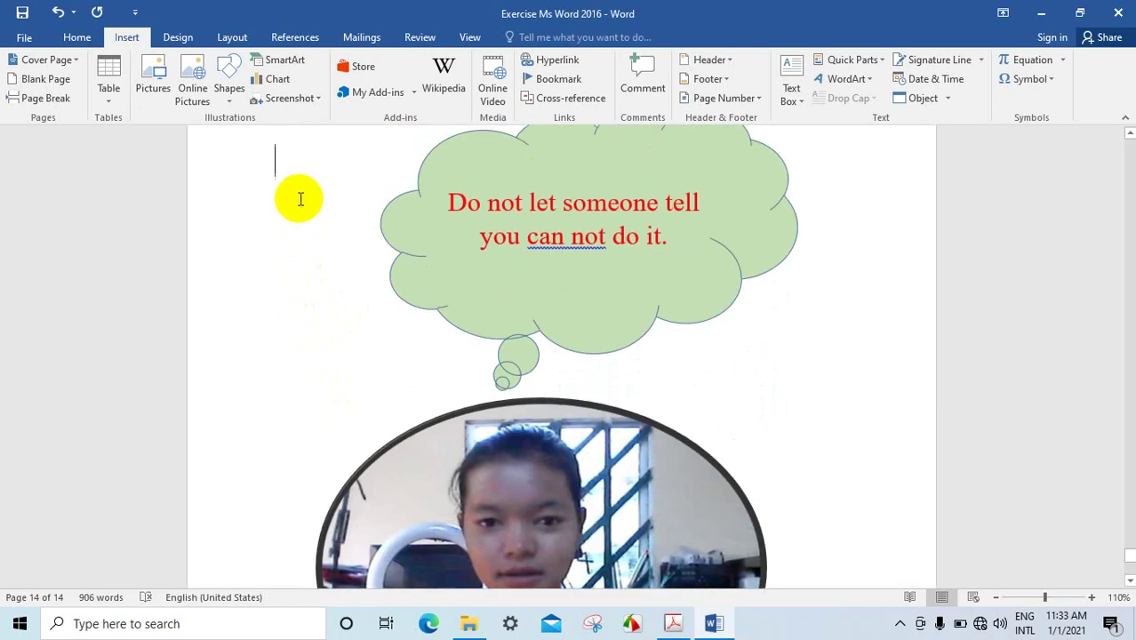
scroll(384, 269, up, 1)
key(ctrl+Return)
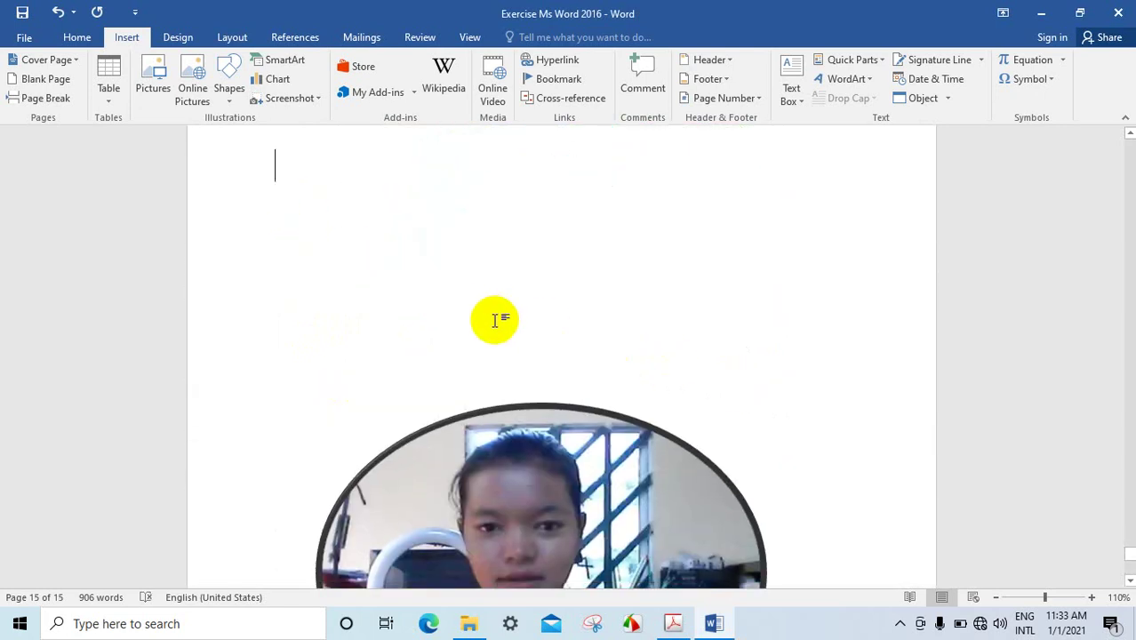
Add two blank lines above the oval photo and drag the photo up the page.
scroll(494, 317, down, 5)
scroll(611, 282, down, 2)
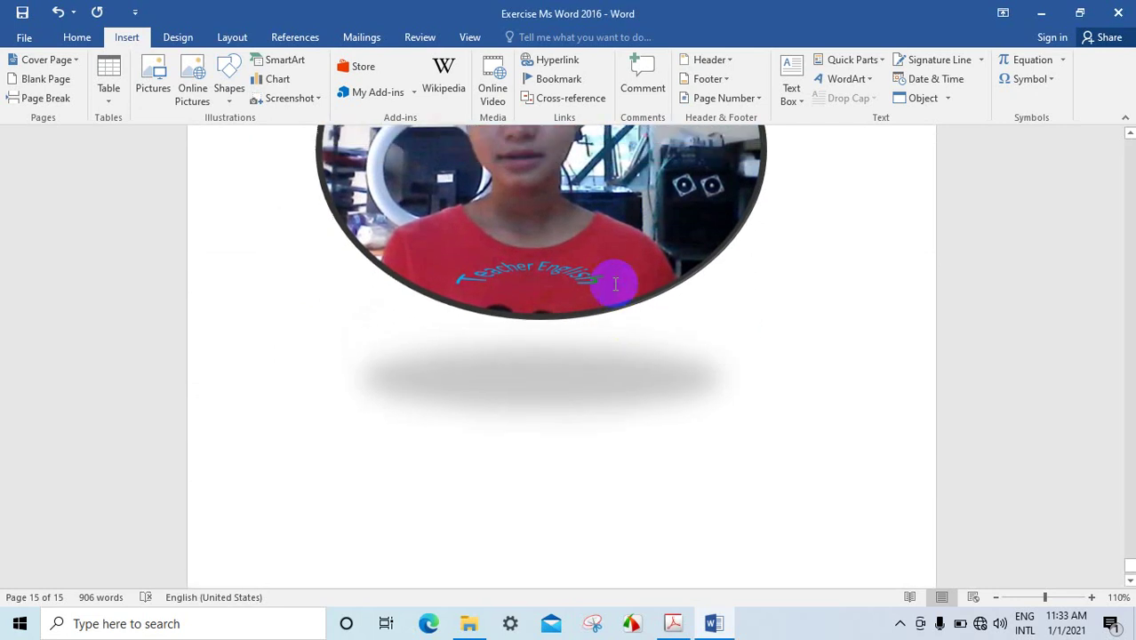
scroll(614, 283, up, 5)
click(639, 275)
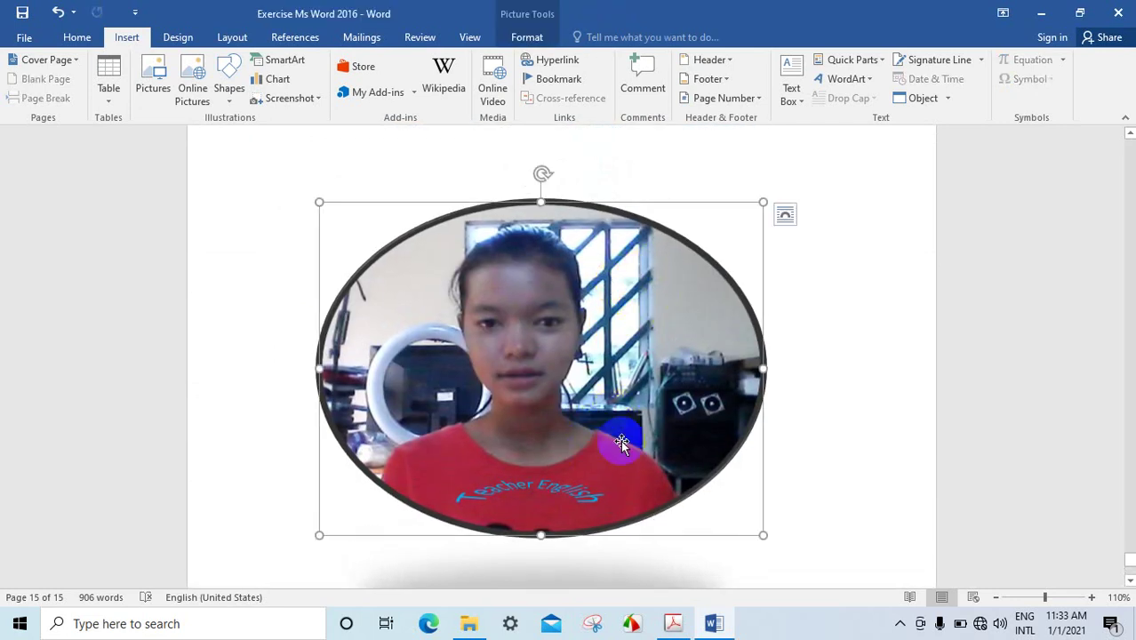
click(664, 152)
key(Return)
key(Return)
key(Return)
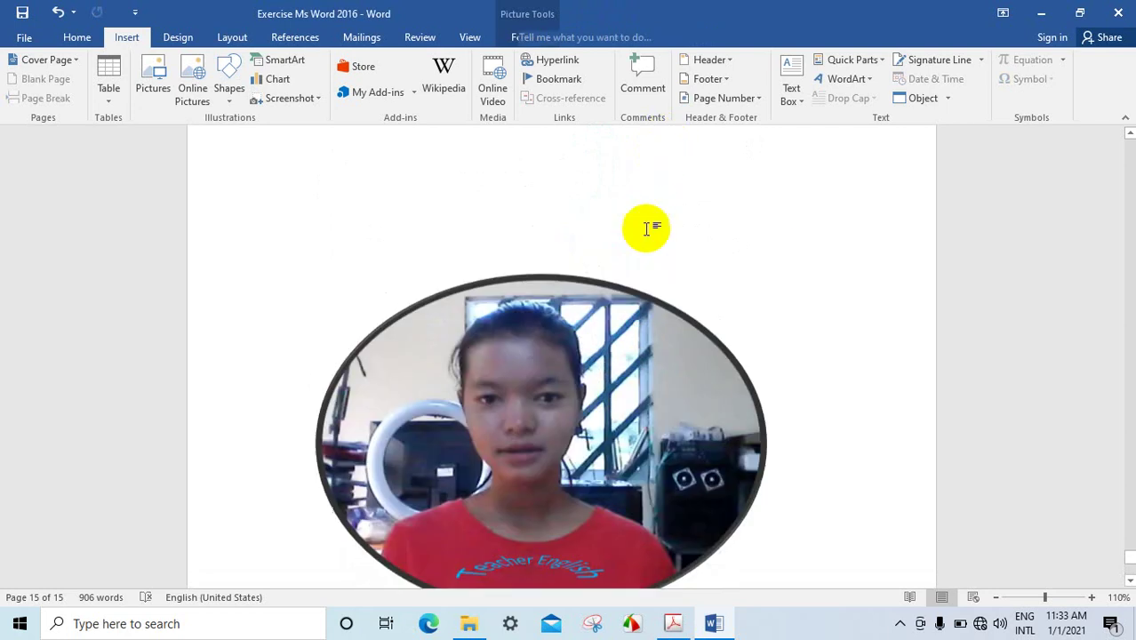
key(Return)
key(Return)
key(Return)
click(590, 488)
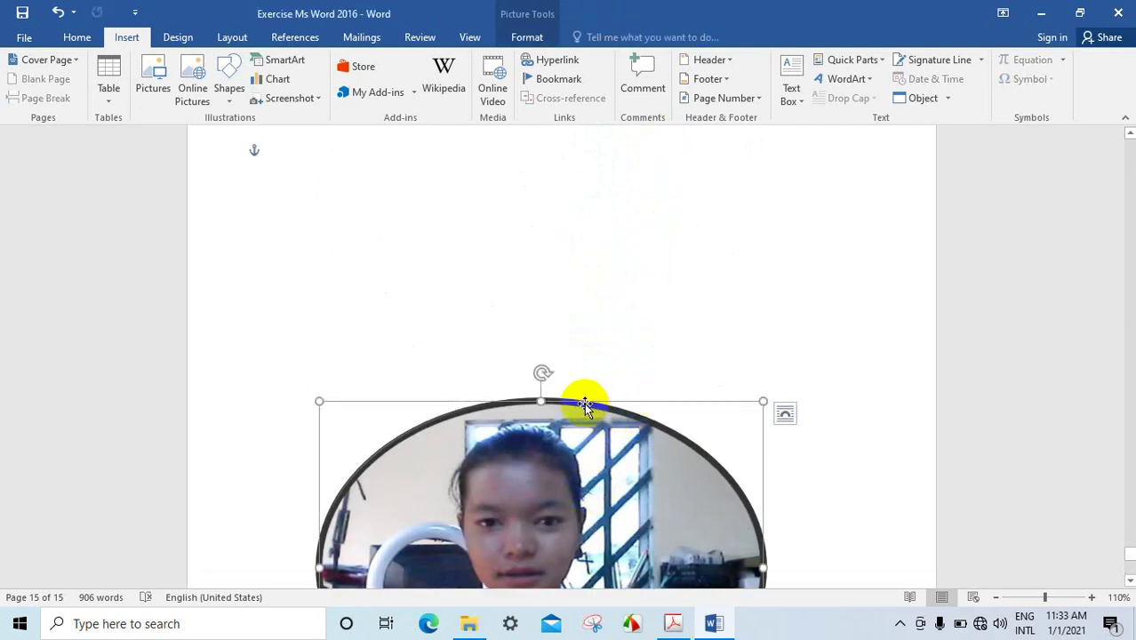
drag(585, 406, 583, 188)
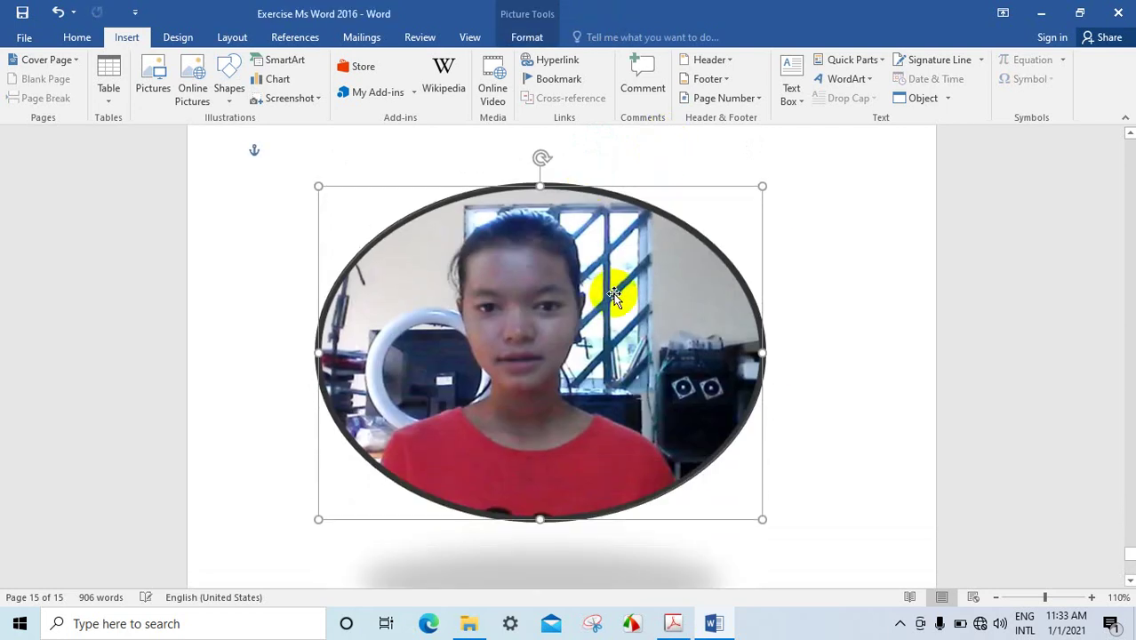
Select the curved 'Teacher English' WordArt beneath the photo.
scroll(646, 359, down, 3)
scroll(520, 347, down, 3)
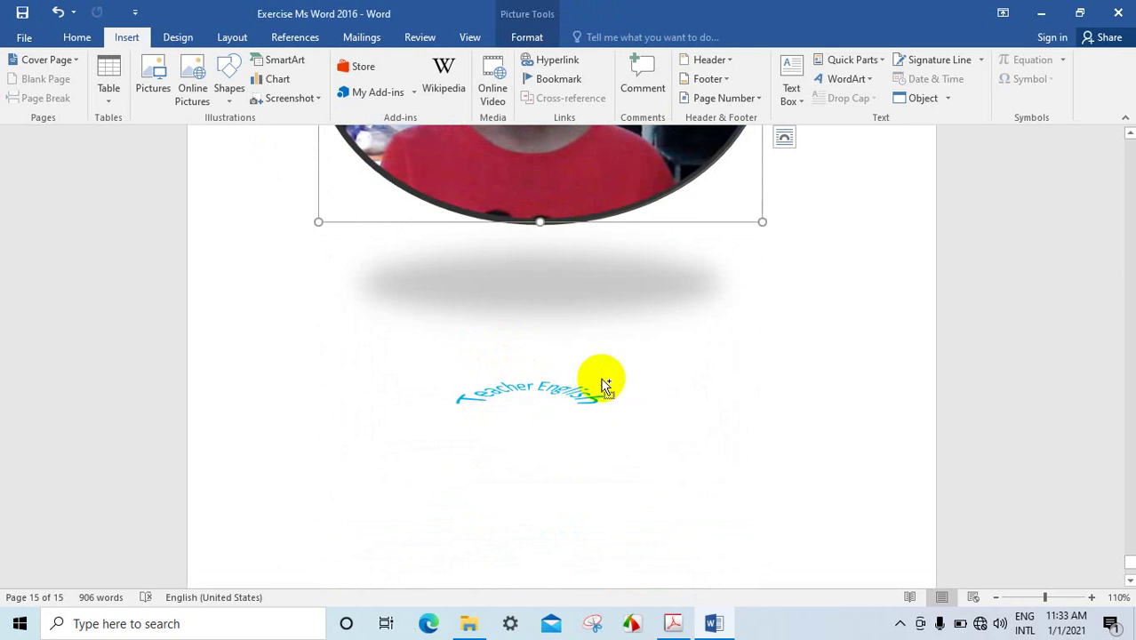
click(603, 385)
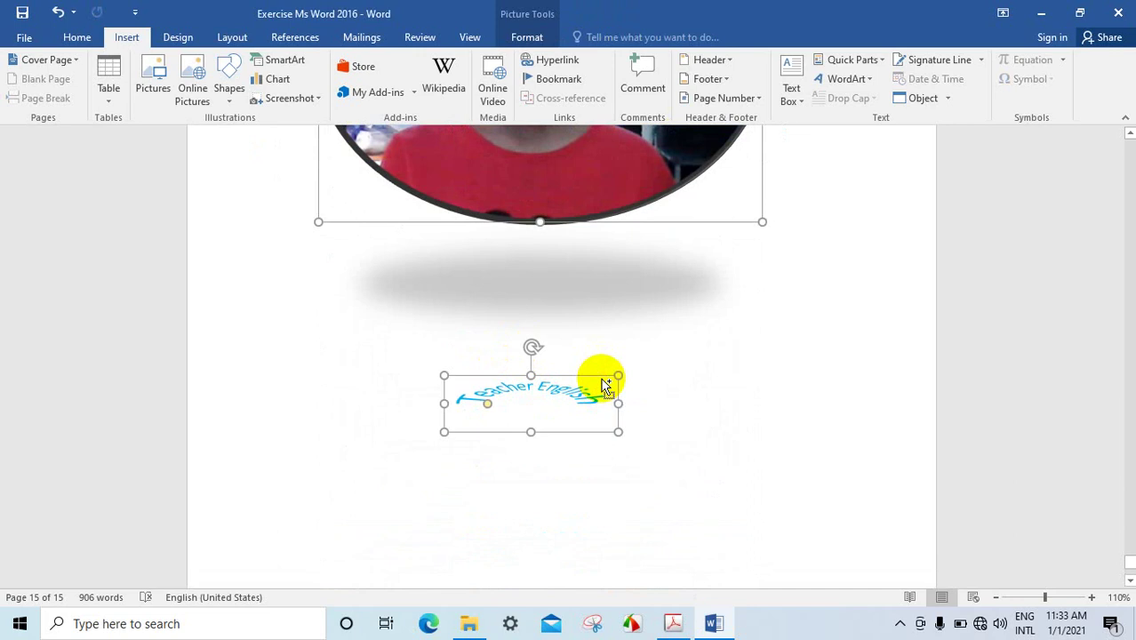
scroll(642, 374, up, 3)
scroll(642, 373, up, 5)
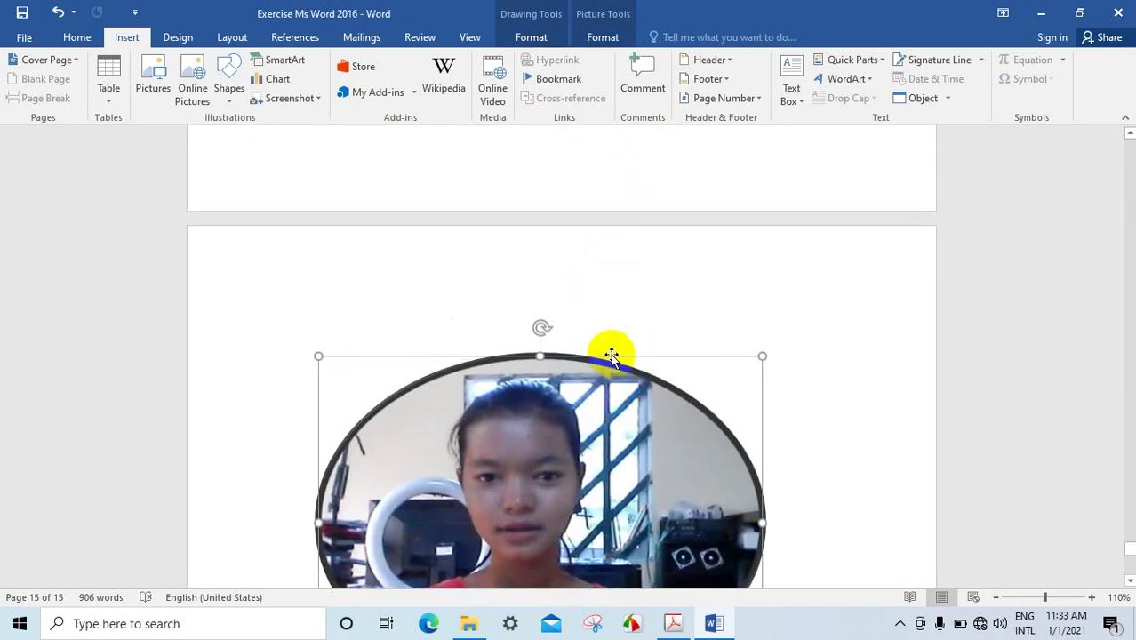
Undo the page break and move the oval photo lower, beneath the green cloud.
key(ctrl+z)
key(ctrl+z)
key(ctrl+z)
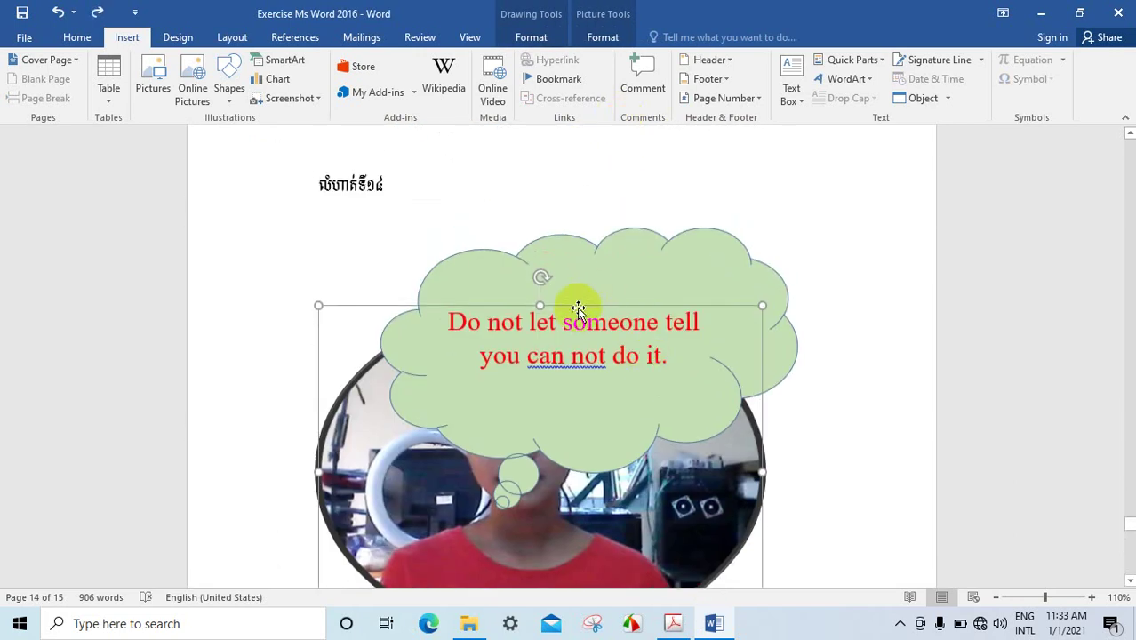
drag(575, 307, 601, 461)
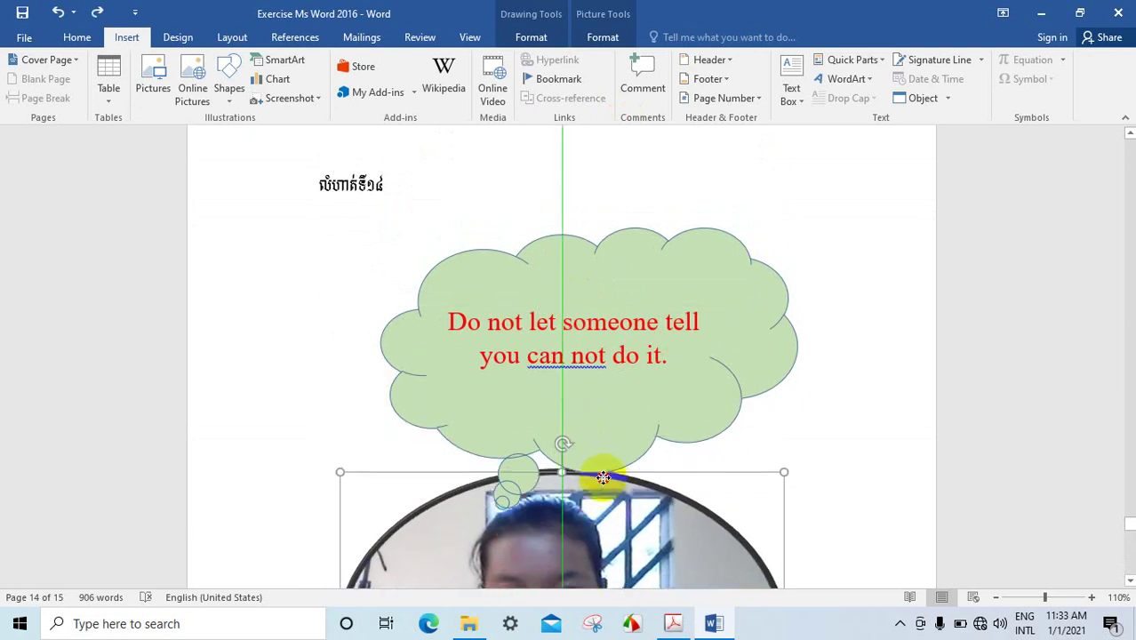
scroll(627, 466, down, 10)
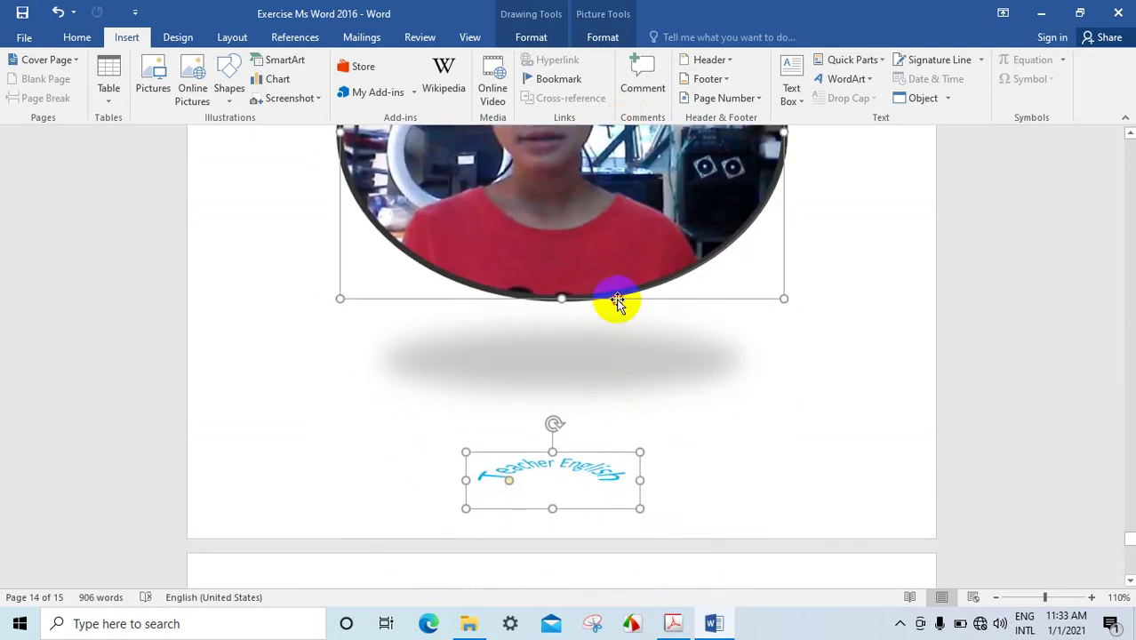
drag(618, 303, 641, 340)
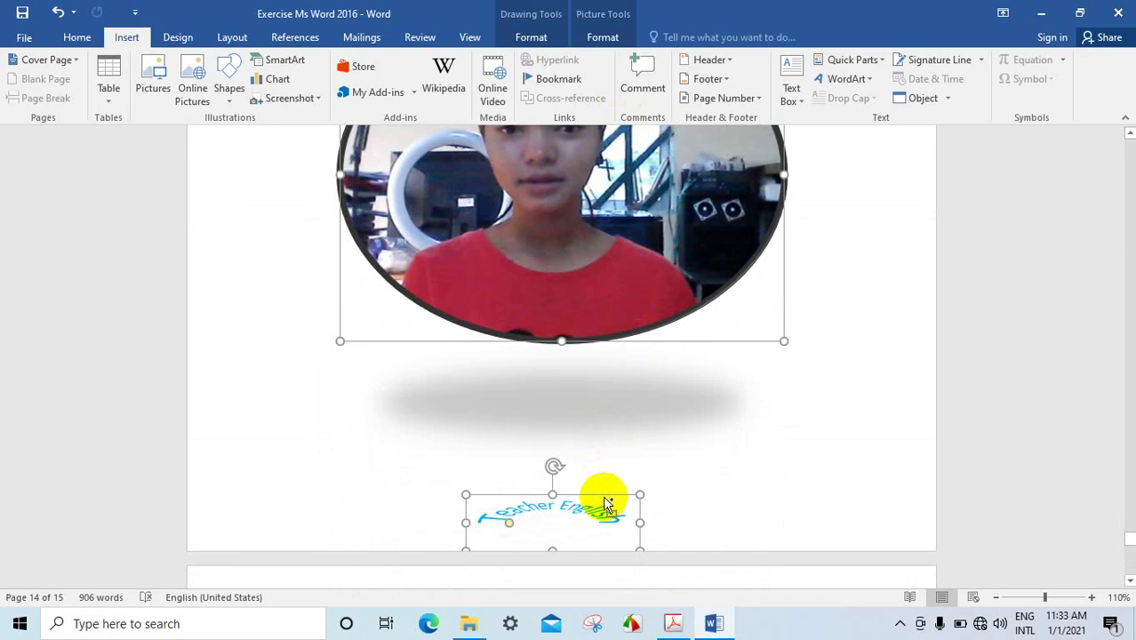
Drag the 'Teacher English' WordArt up onto the bottom of the photo.
shift+click(604, 499)
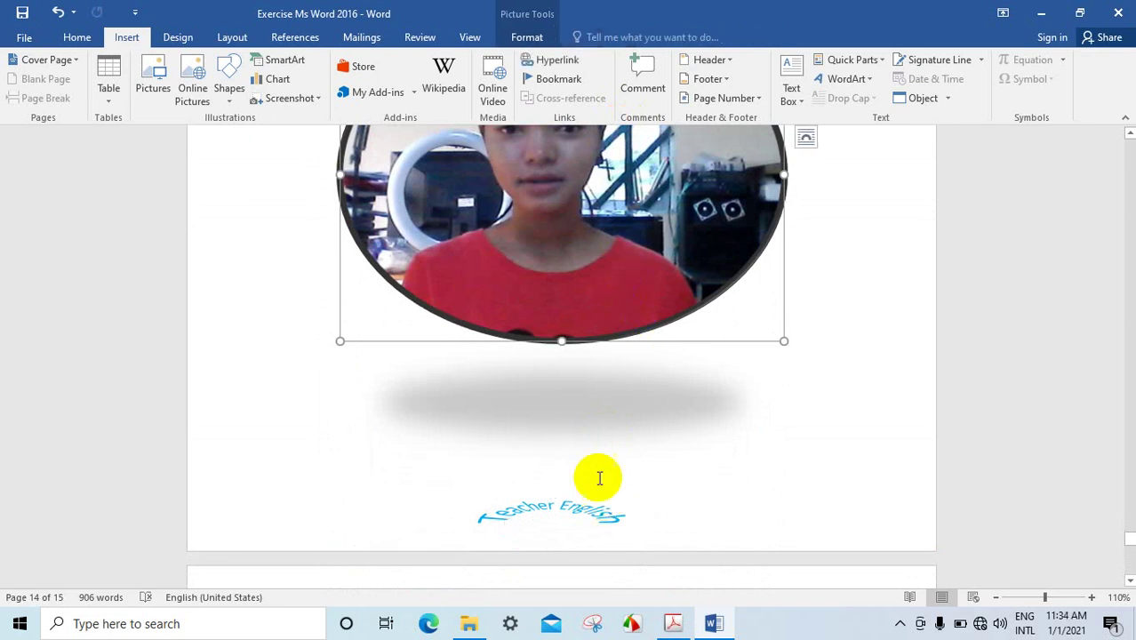
click(588, 511)
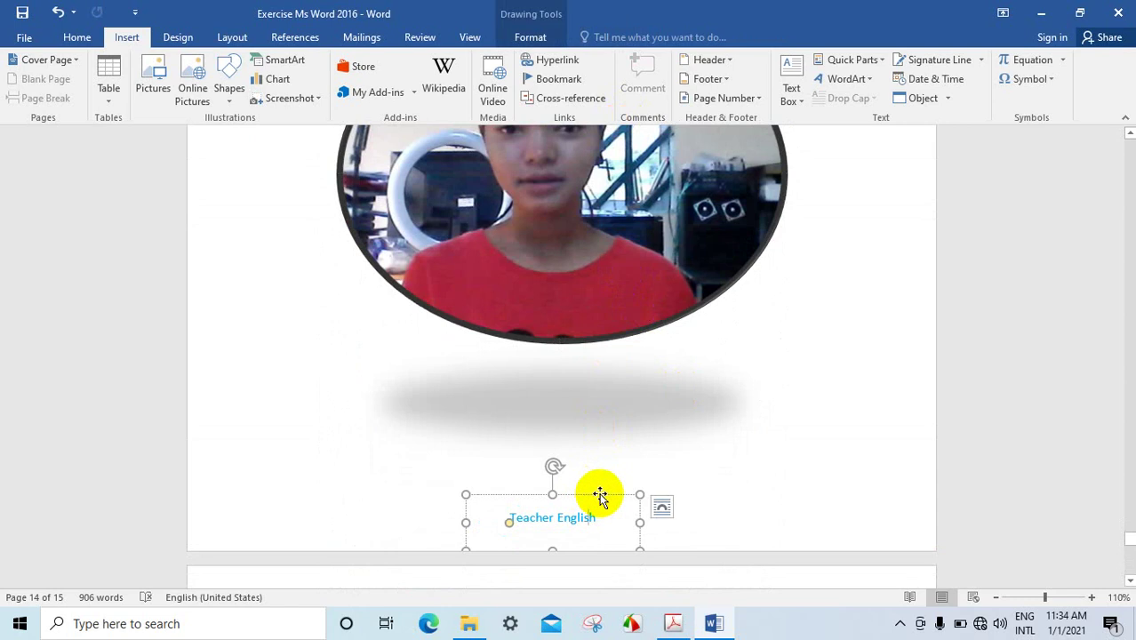
click(600, 496)
drag(600, 496, 598, 286)
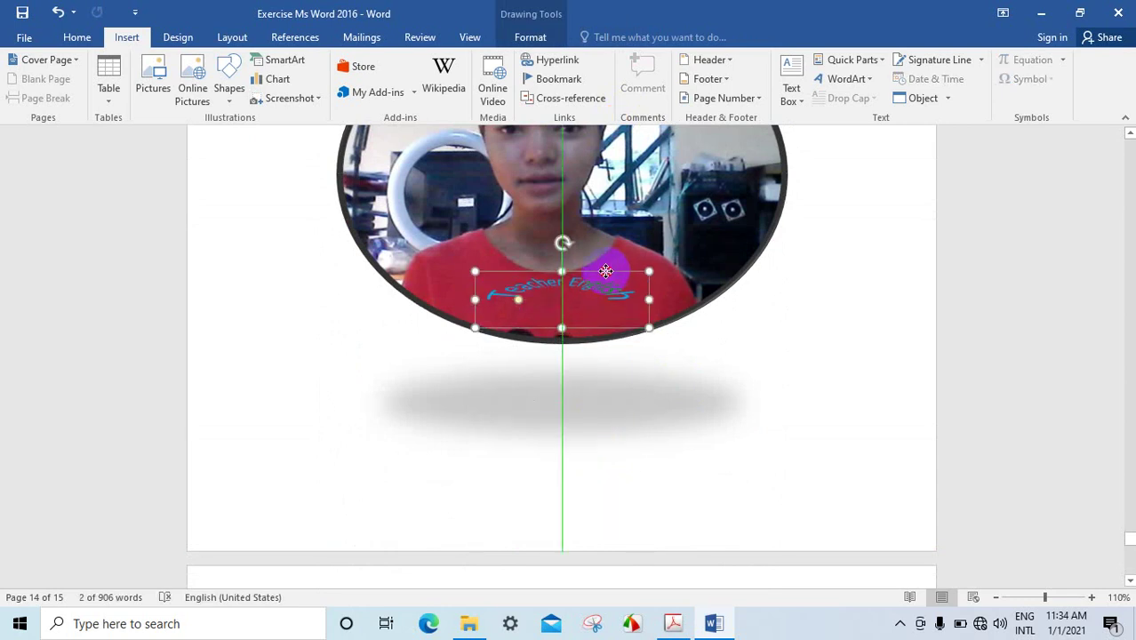
scroll(601, 375, down, 4)
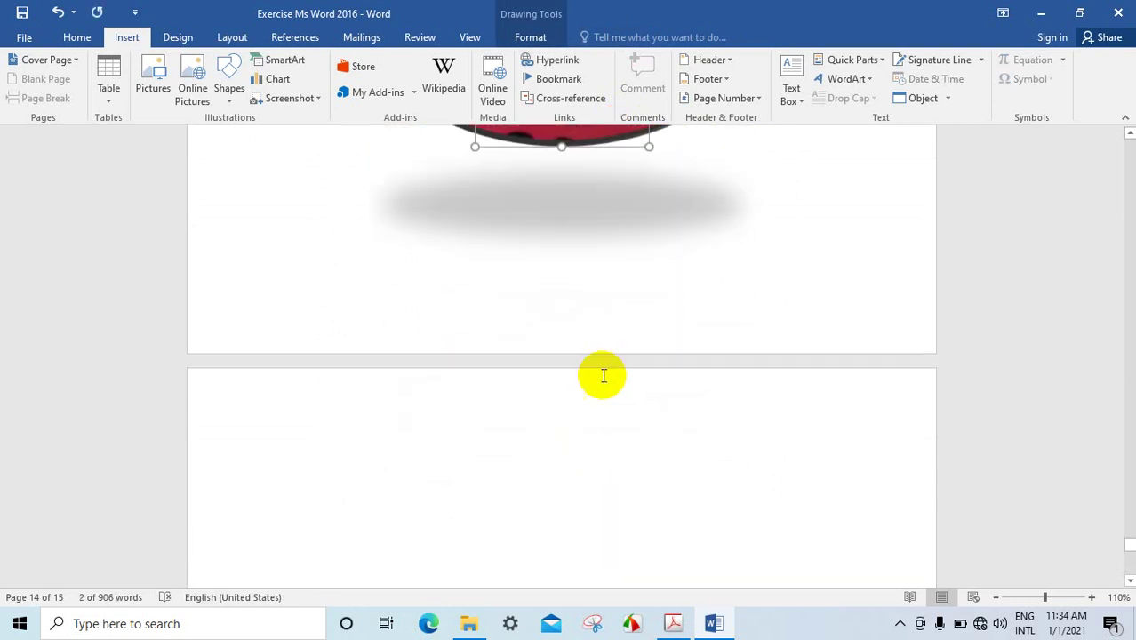
Start page 15 with the Khmer heading 'លំហាត់ទី១៨' (Exercise 18) and a blank line beneath.
click(317, 424)
click(286, 464)
text(លំហាត់ទី៨)
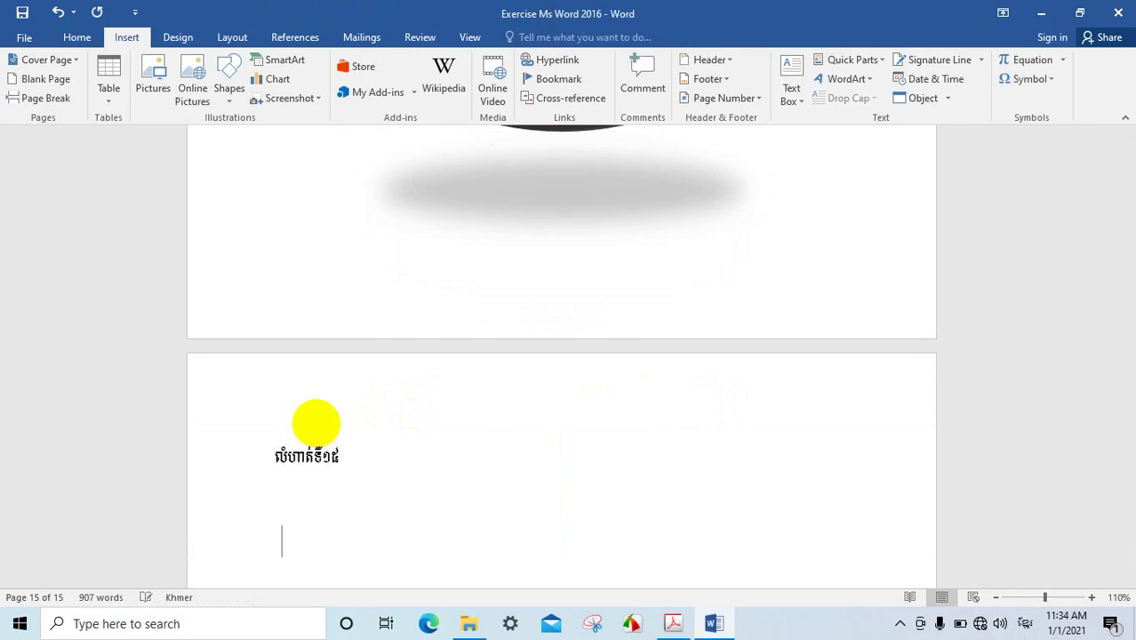
key(BackSpace)
text(៨)
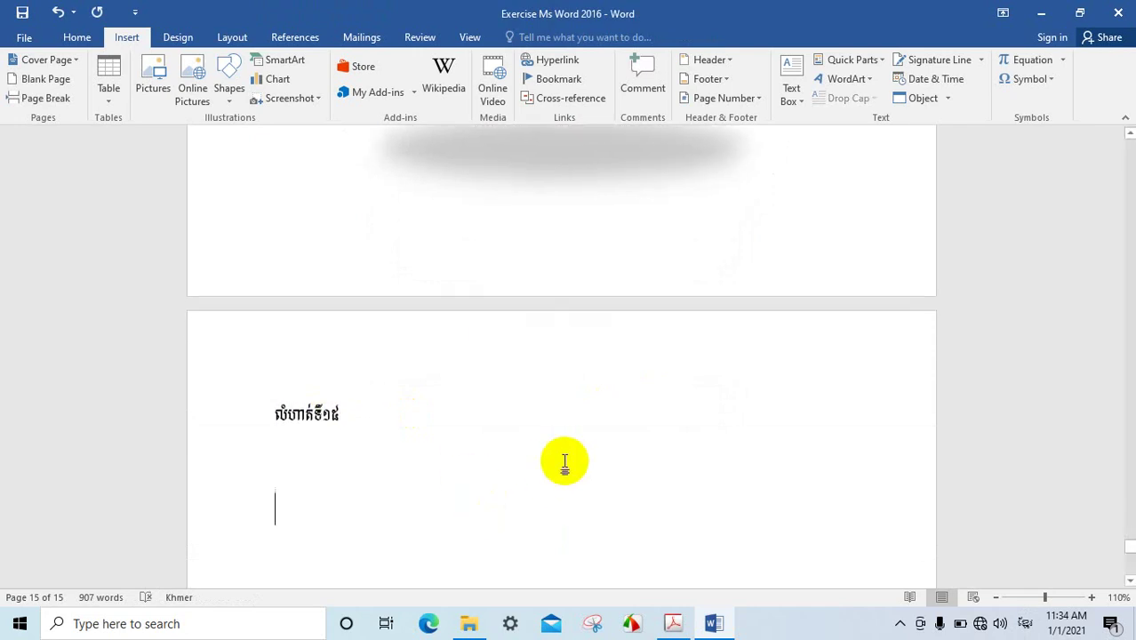
scroll(563, 459, down, 5)
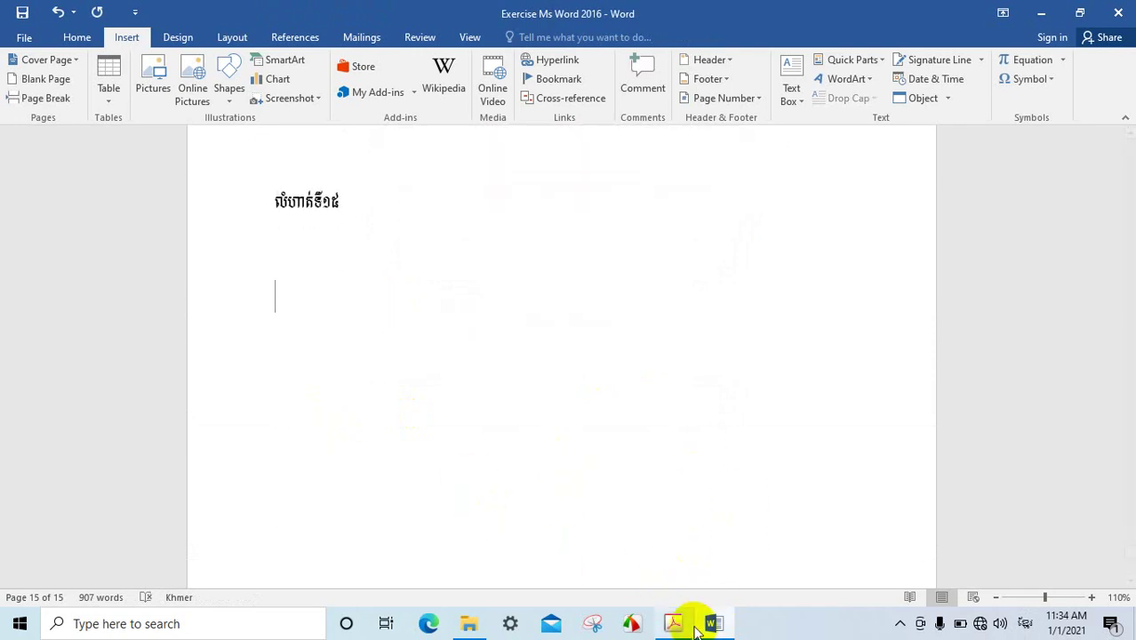
Bring up word book.pdf and scroll down to the animal-word drop-cap pages.
click(680, 623)
scroll(471, 324, up, 3)
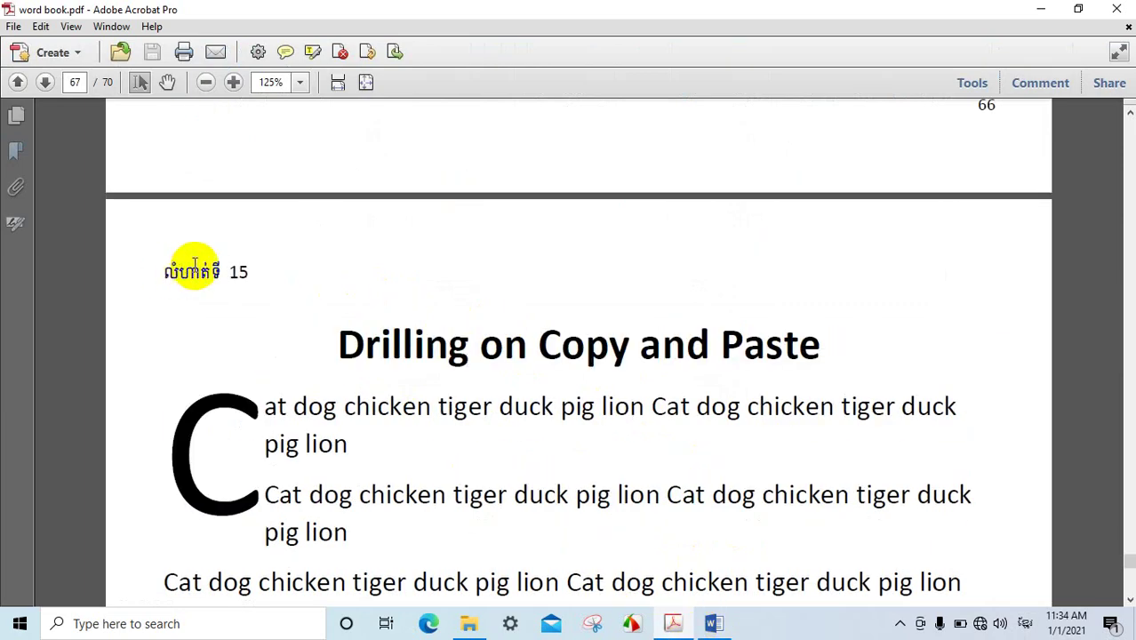
scroll(286, 359, down, 2)
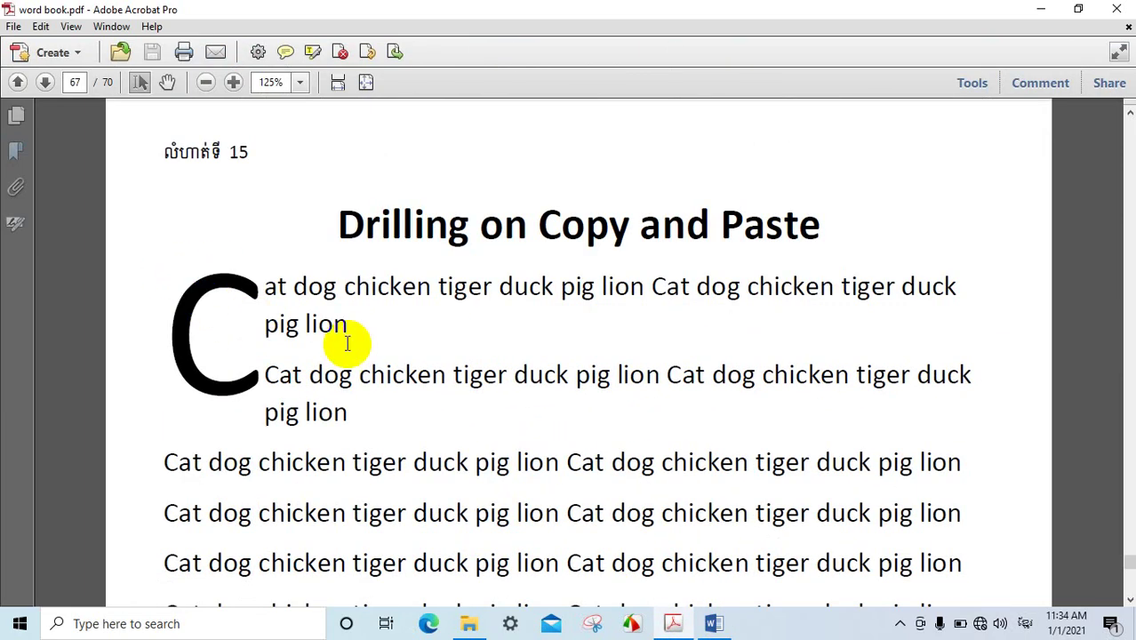
scroll(560, 331, down, 3)
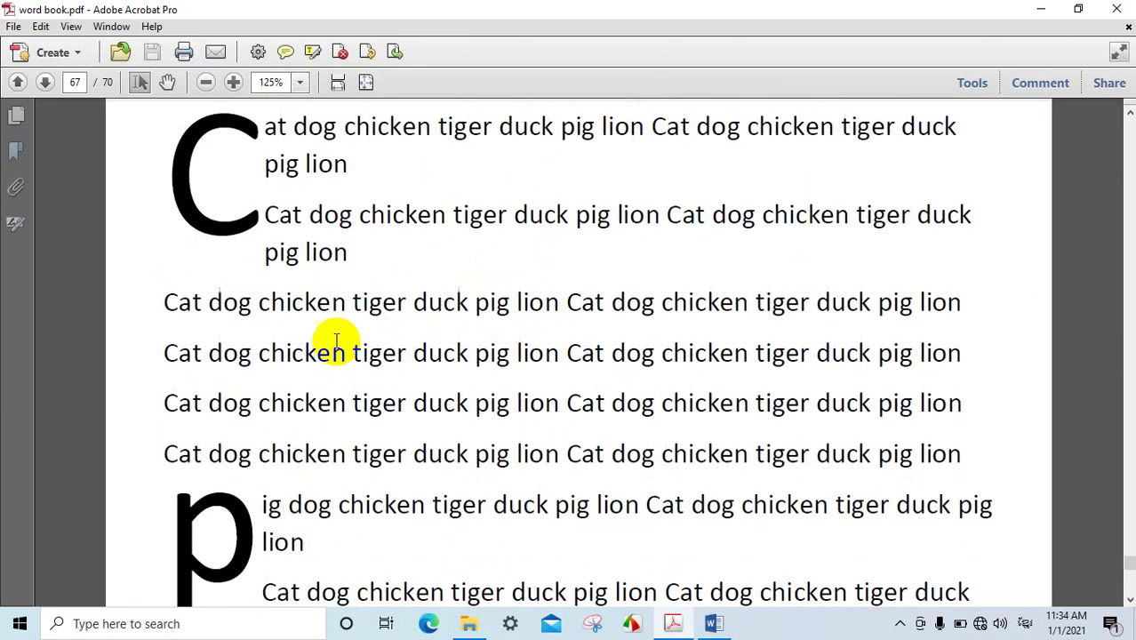
scroll(330, 337, down, 4)
scroll(332, 332, down, 4)
scroll(413, 375, down, 3)
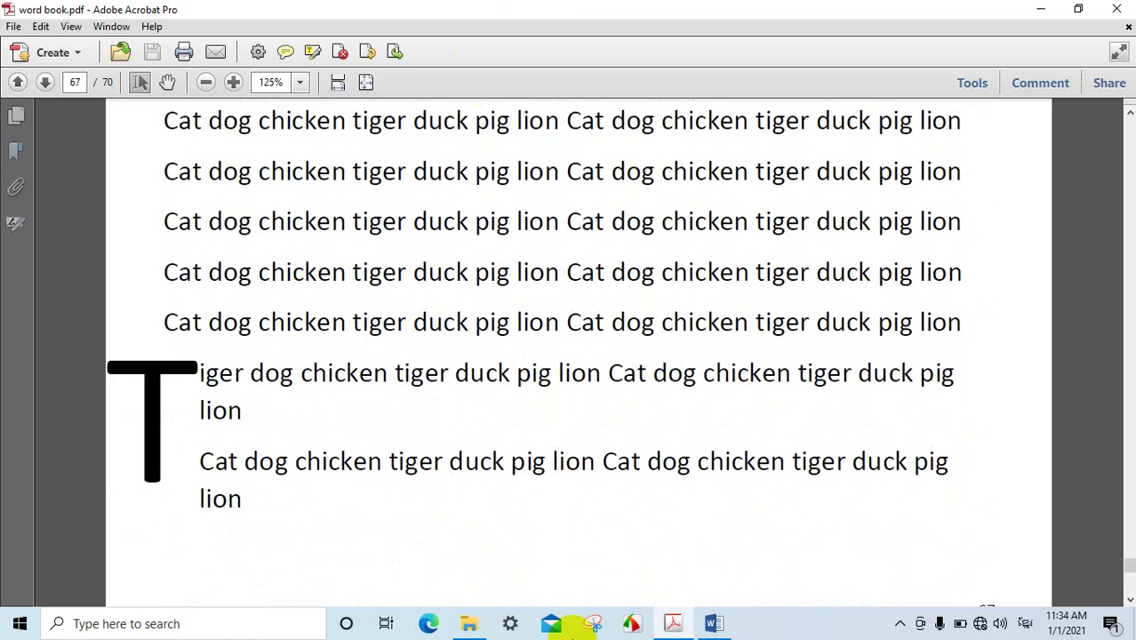
click(713, 624)
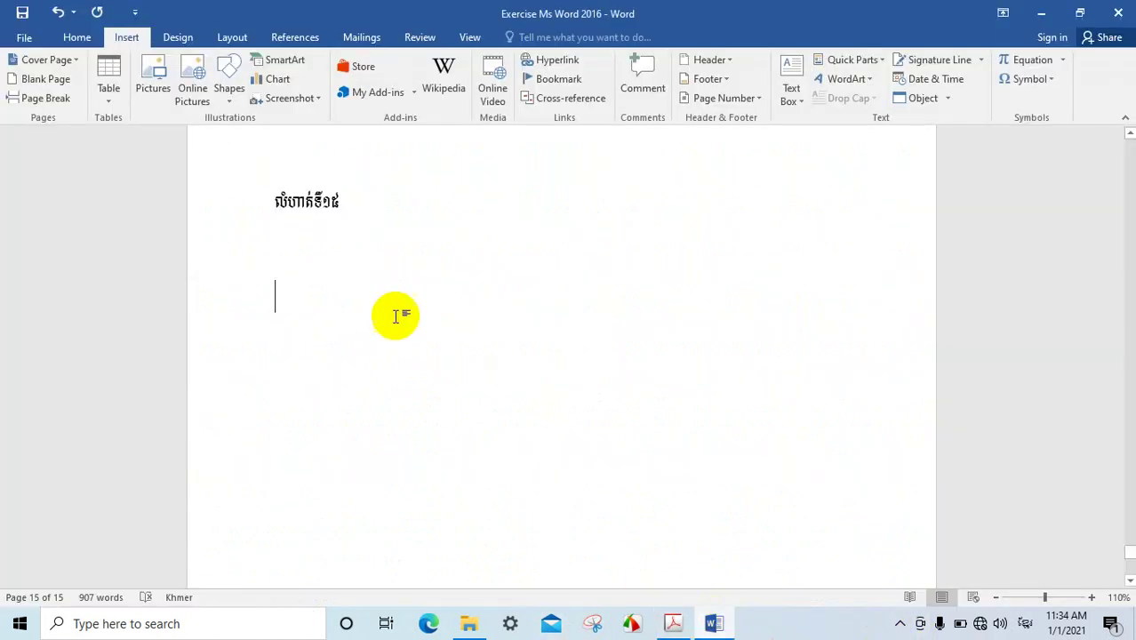
click(1053, 19)
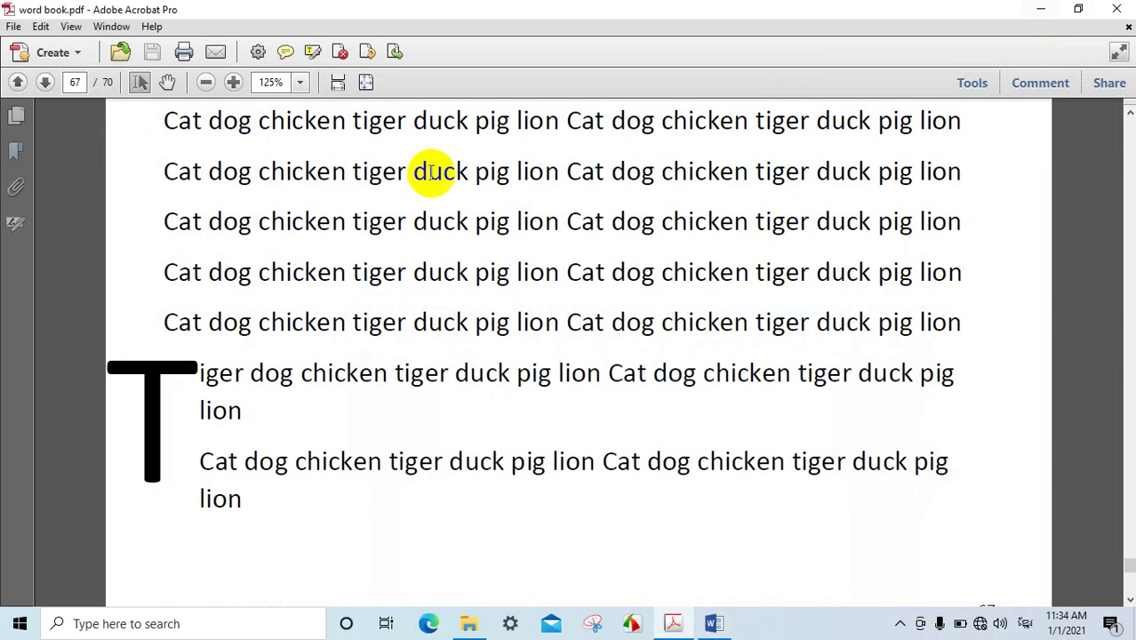
Select the 'Cat dog chicken' lines through the T paragraph in the PDF.
scroll(622, 356, down, 1)
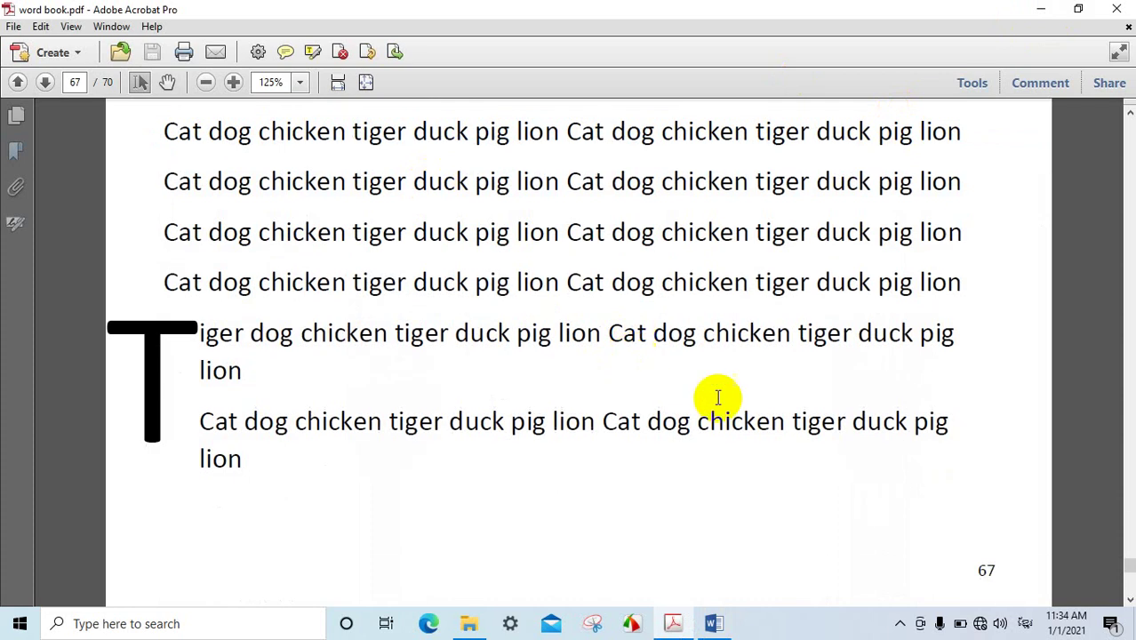
mouse_move(951, 427)
mouse_down()
mouse_move(154, 392)
mouse_move(101, 84)
mouse_move(145, 25)
mouse_move(132, 5)
mouse_move(152, 135)
mouse_move(223, 12)
mouse_move(185, 324)
mouse_move(183, 54)
mouse_move(272, 310)
mouse_move(337, 51)
mouse_move(371, 4)
mouse_move(219, 107)
mouse_move(91, 223)
mouse_move(267, 253)
mouse_move(278, 111)
mouse_move(318, 192)
mouse_move(181, 145)
mouse_move(178, 254)
mouse_move(159, 254)
mouse_up()
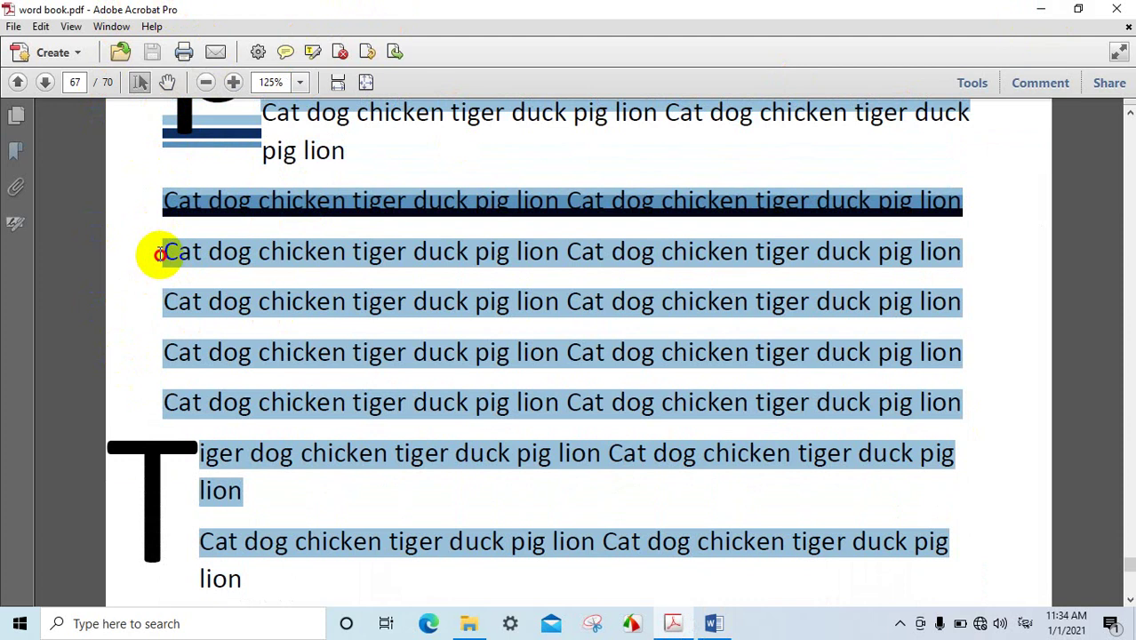
click(533, 335)
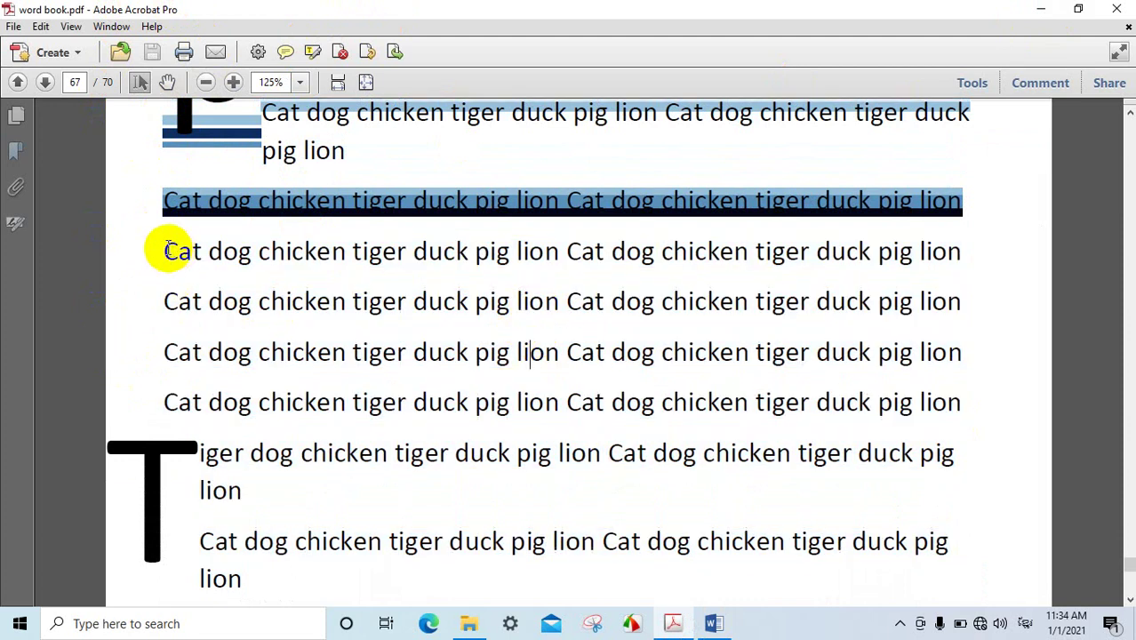
mouse_move(169, 251)
mouse_down()
mouse_move(935, 577)
mouse_move(929, 611)
mouse_move(240, 578)
mouse_move(271, 401)
mouse_move(261, 274)
mouse_move(353, 276)
mouse_move(330, 339)
mouse_move(441, 428)
mouse_move(428, 475)
mouse_up()
key(ctrl+c)
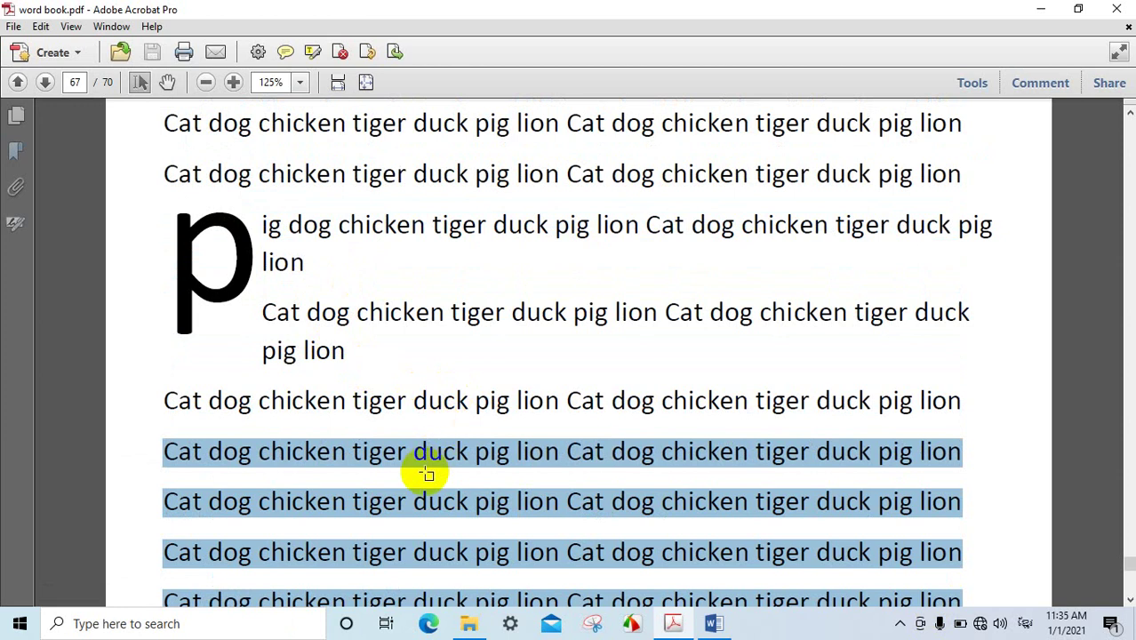
Paste the copied lines under the Khmer heading and delete the leftover 'pig lion' fragment.
click(716, 625)
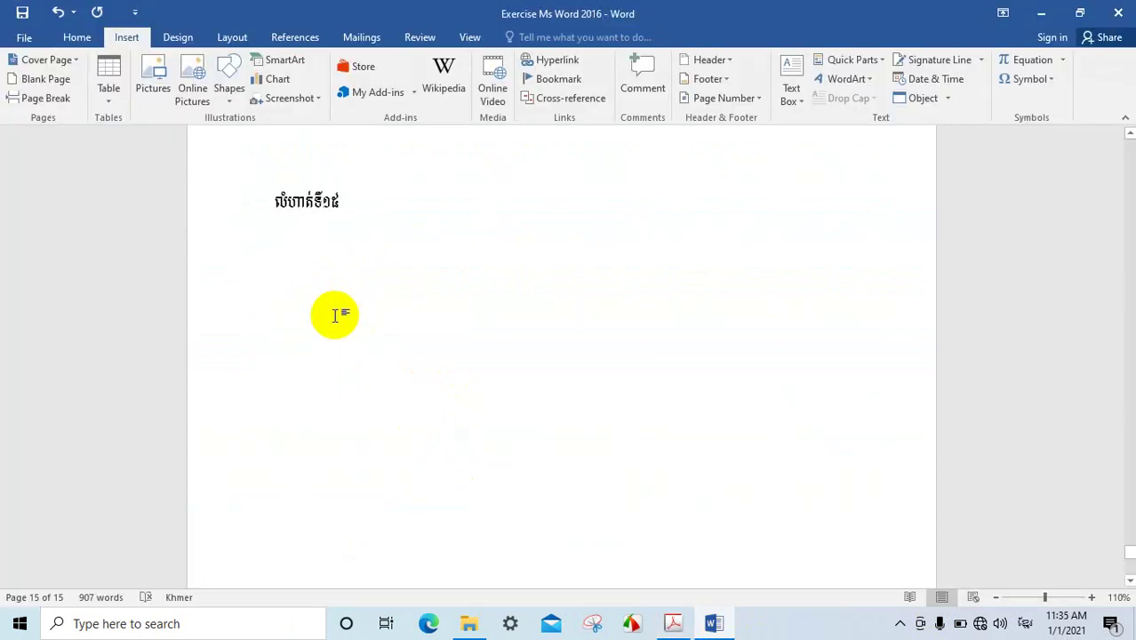
key(ctrl+v)
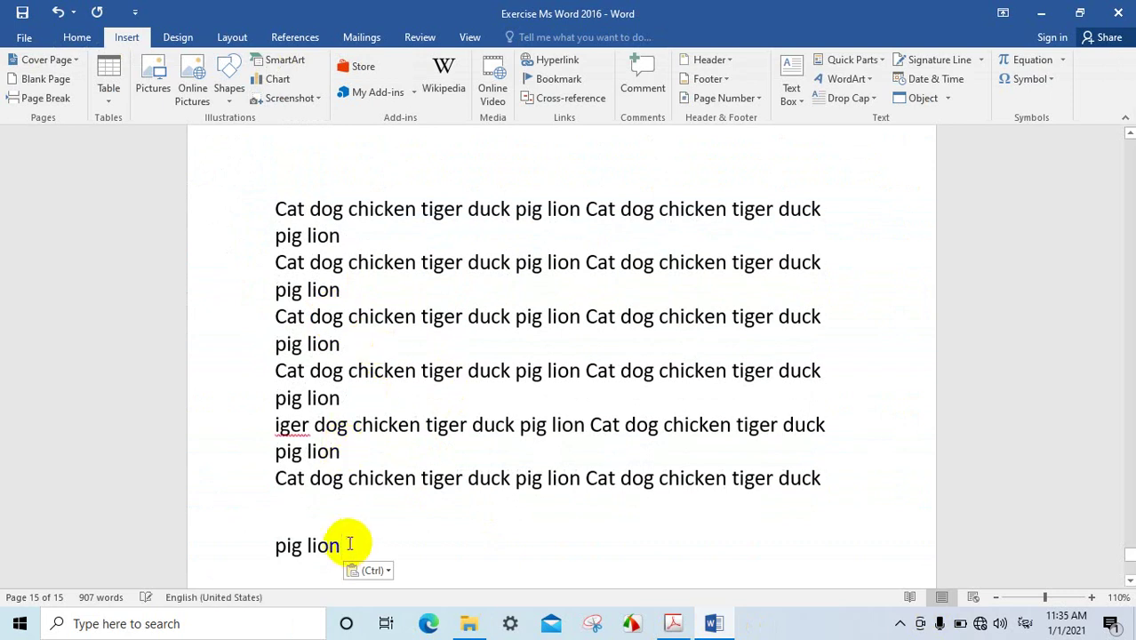
drag(347, 545, 285, 541)
key(BackSpace)
key(BackSpace)
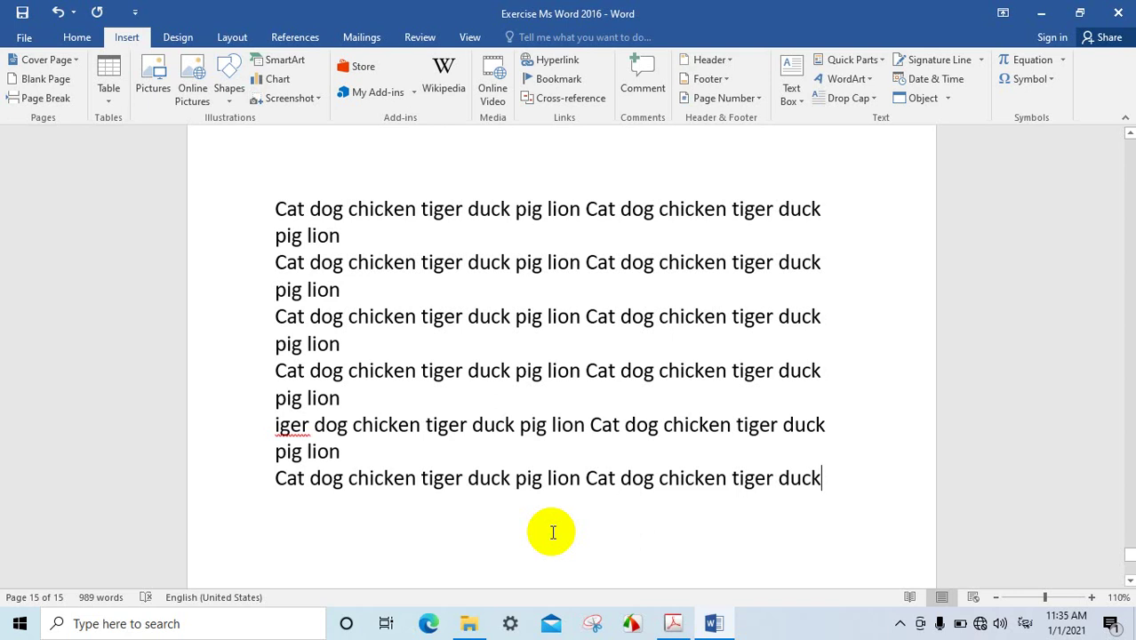
Paste the text again after 'duck', join the second line onto the first, and select it all.
key(ctrl+v)
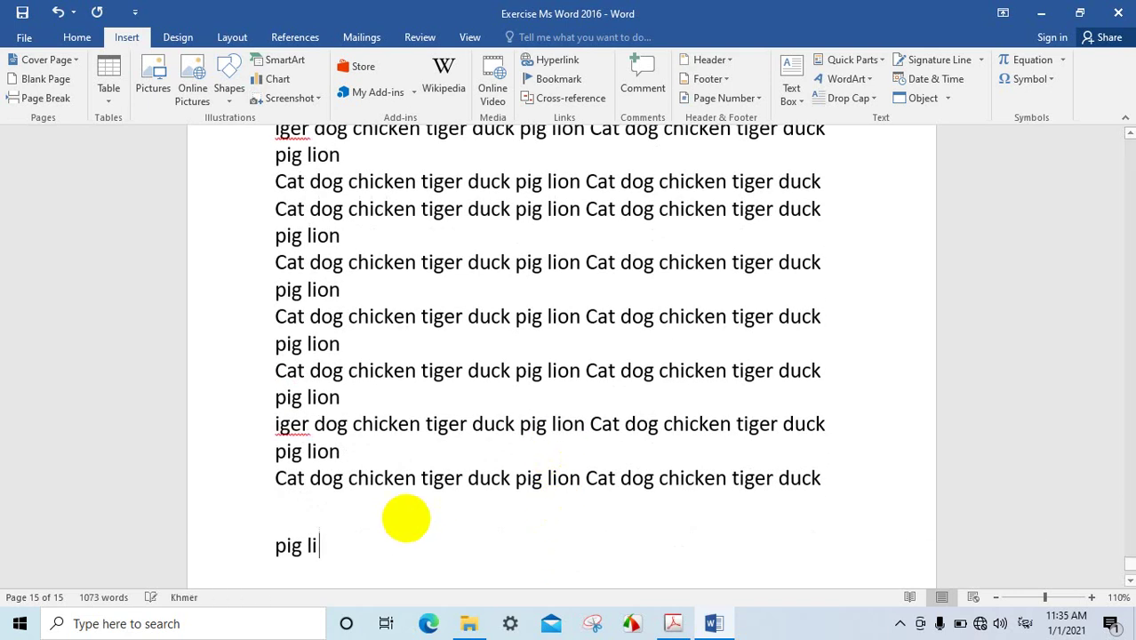
scroll(515, 515, down, 2)
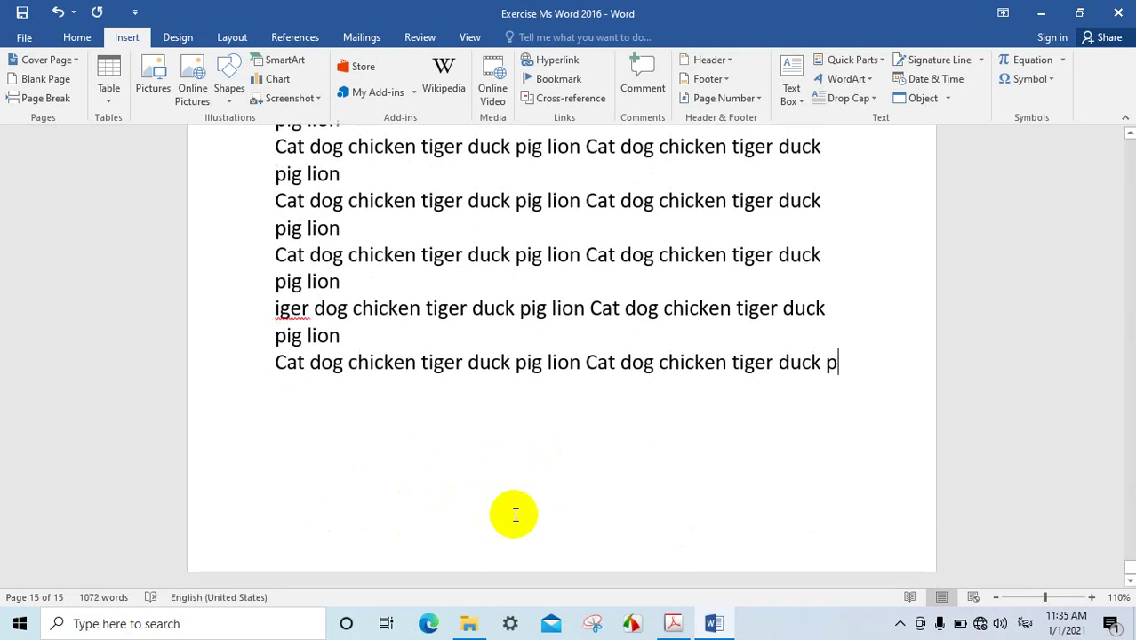
scroll(520, 509, up, 3)
scroll(519, 510, up, 5)
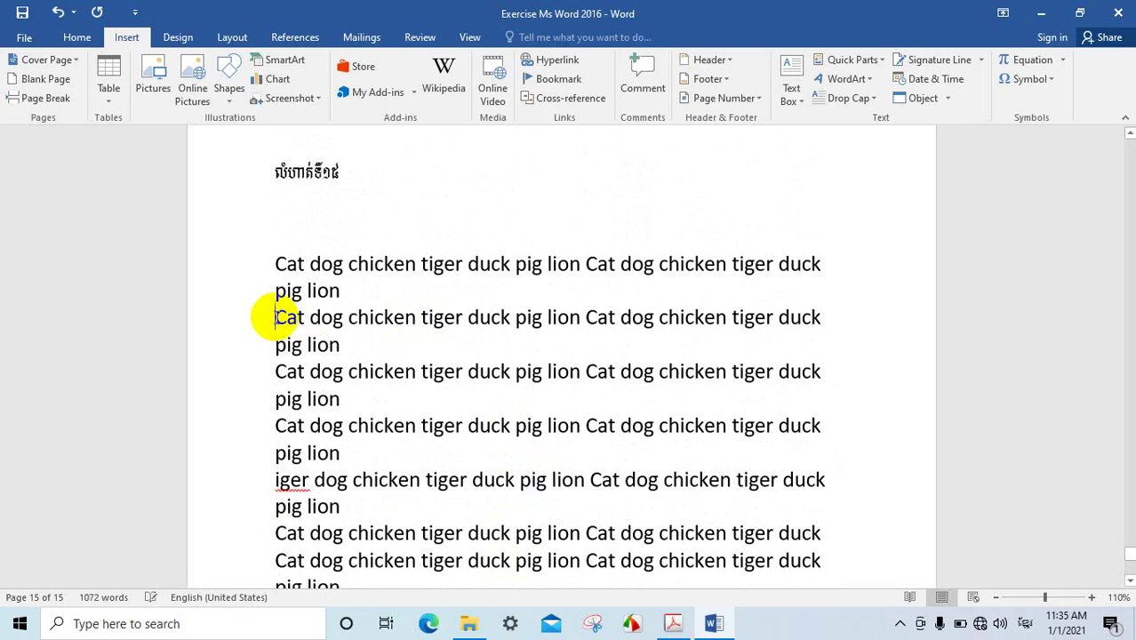
key(BackSpace)
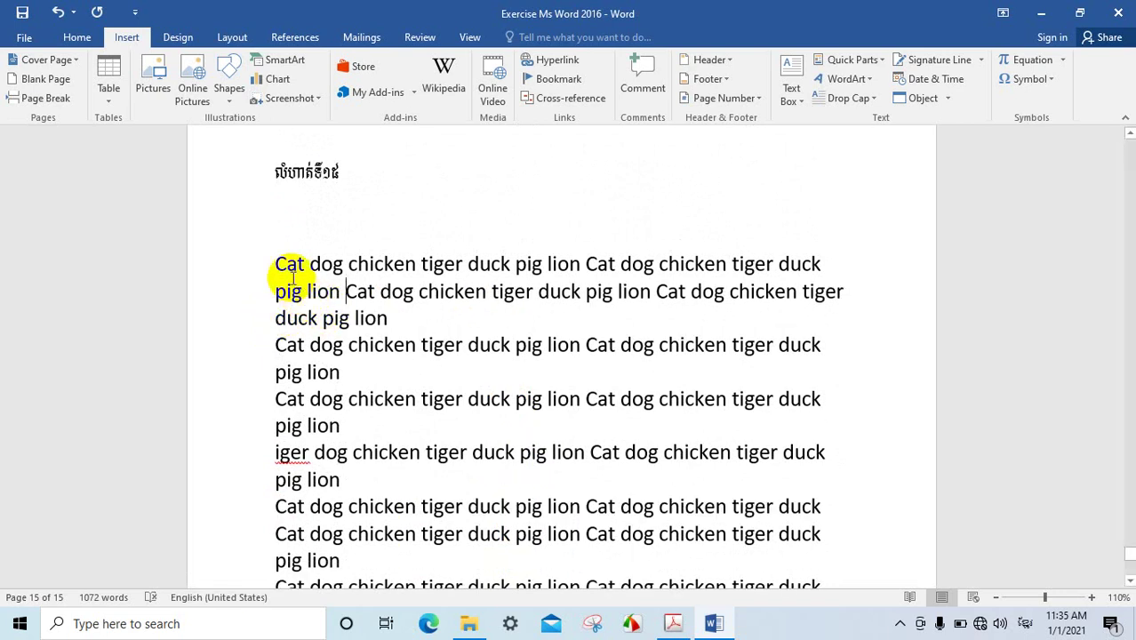
drag(293, 279, 854, 353)
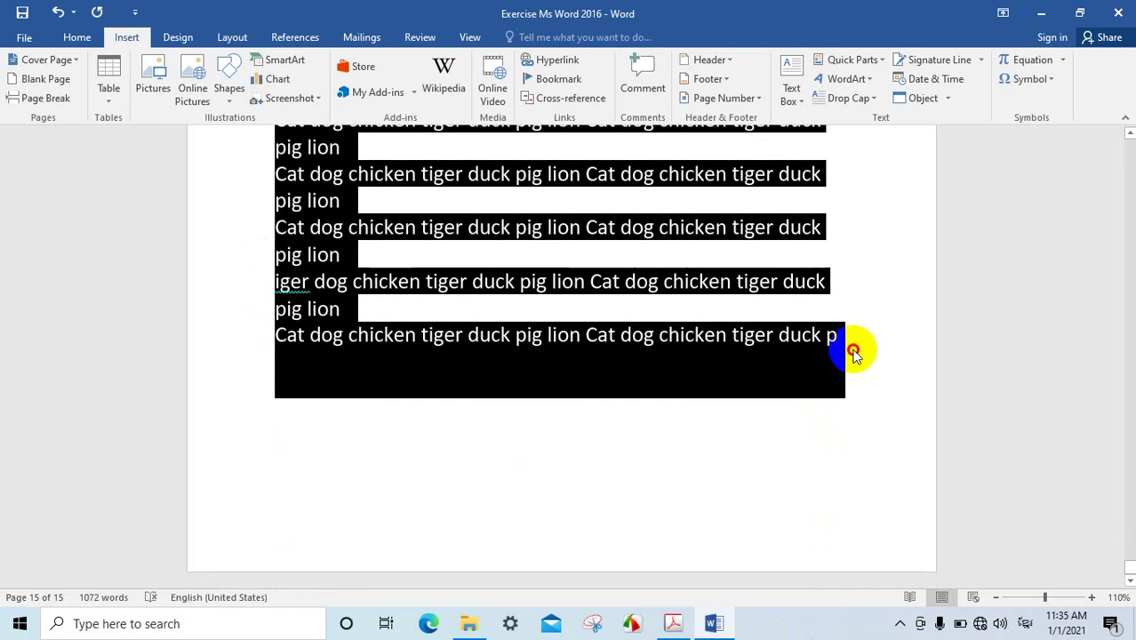
Justify the selected animal-word paragraphs.
click(85, 38)
click(420, 92)
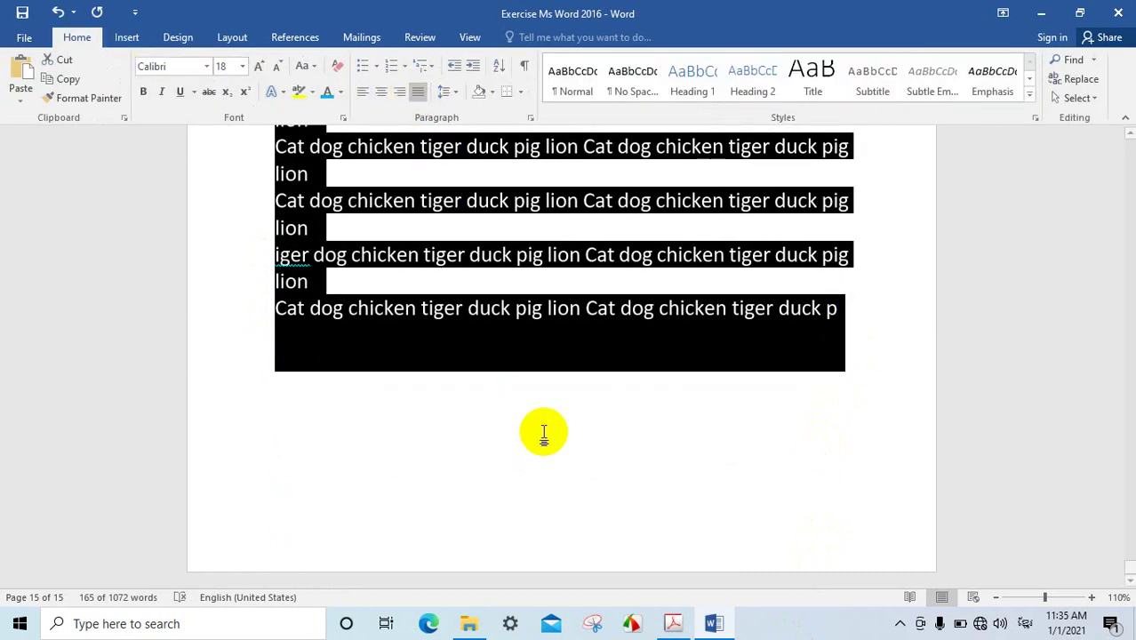
scroll(543, 432, up, 2)
scroll(562, 427, up, 2)
scroll(612, 340, up, 2)
scroll(533, 388, up, 3)
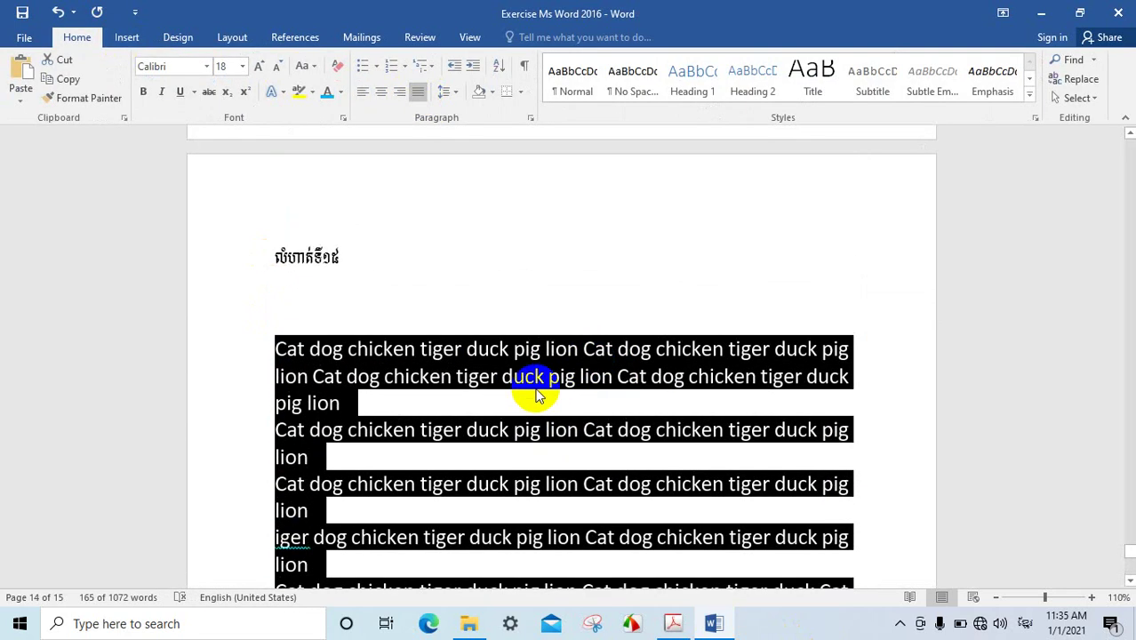
scroll(533, 389, down, 3)
Delete the stray 'pig lion' line and the wrapped 'lion' lines in the upper block.
click(413, 327)
click(276, 302)
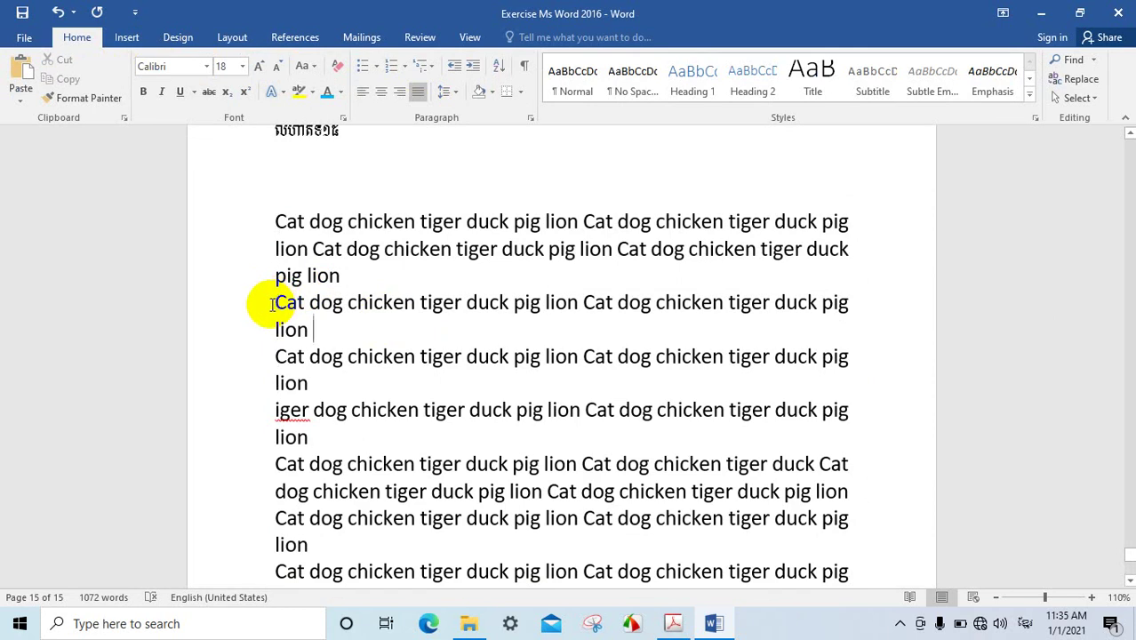
click(270, 277)
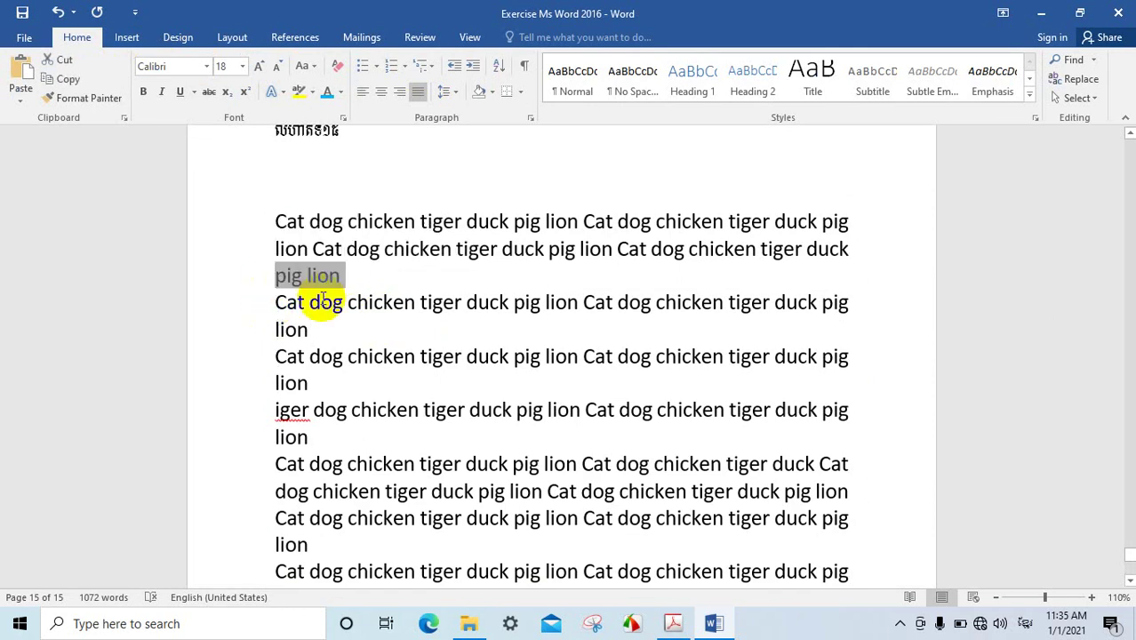
key(Delete)
click(258, 304)
key(Delete)
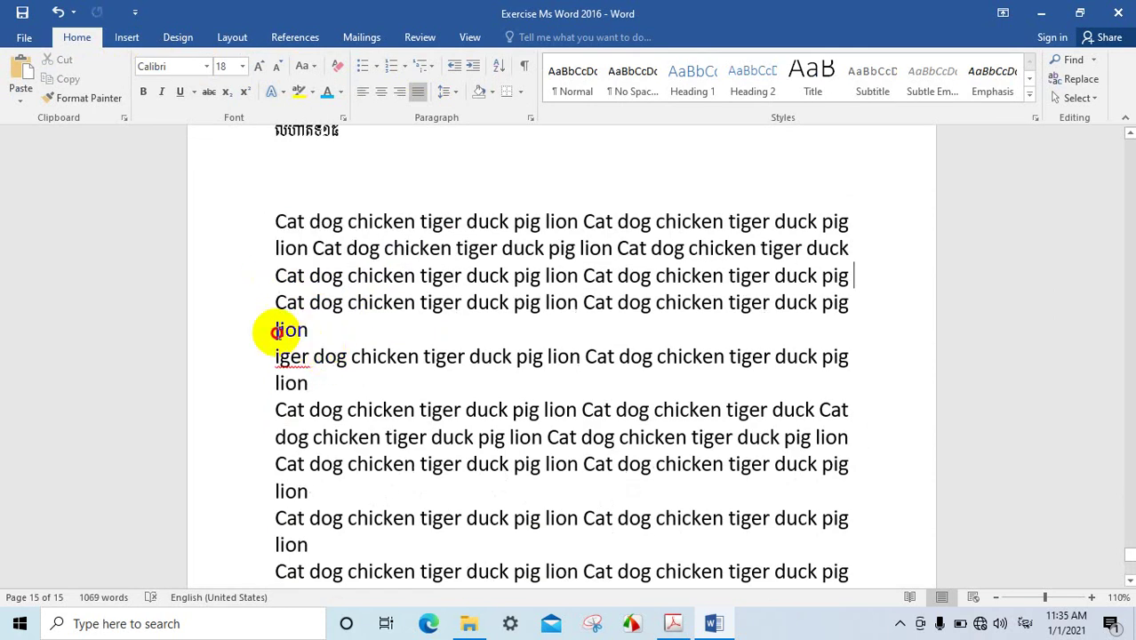
click(265, 332)
key(Delete)
click(241, 356)
key(Delete)
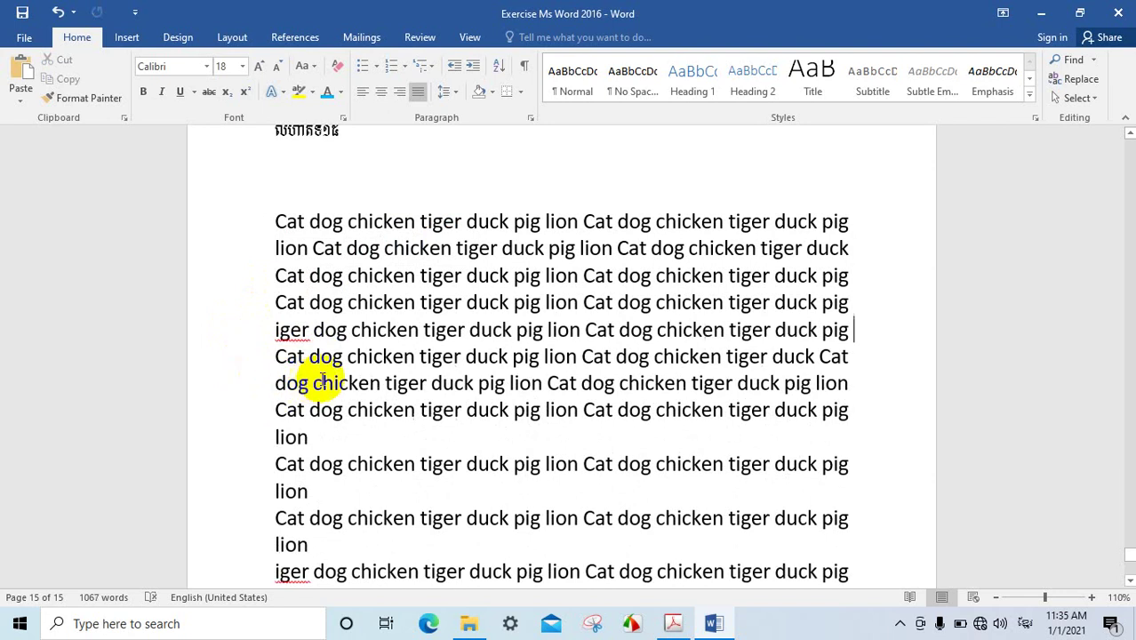
click(233, 434)
key(Delete)
Delete the remaining stray 'lion' lines and the leftover 'iger…lion' line at the end.
scroll(325, 435, down, 1)
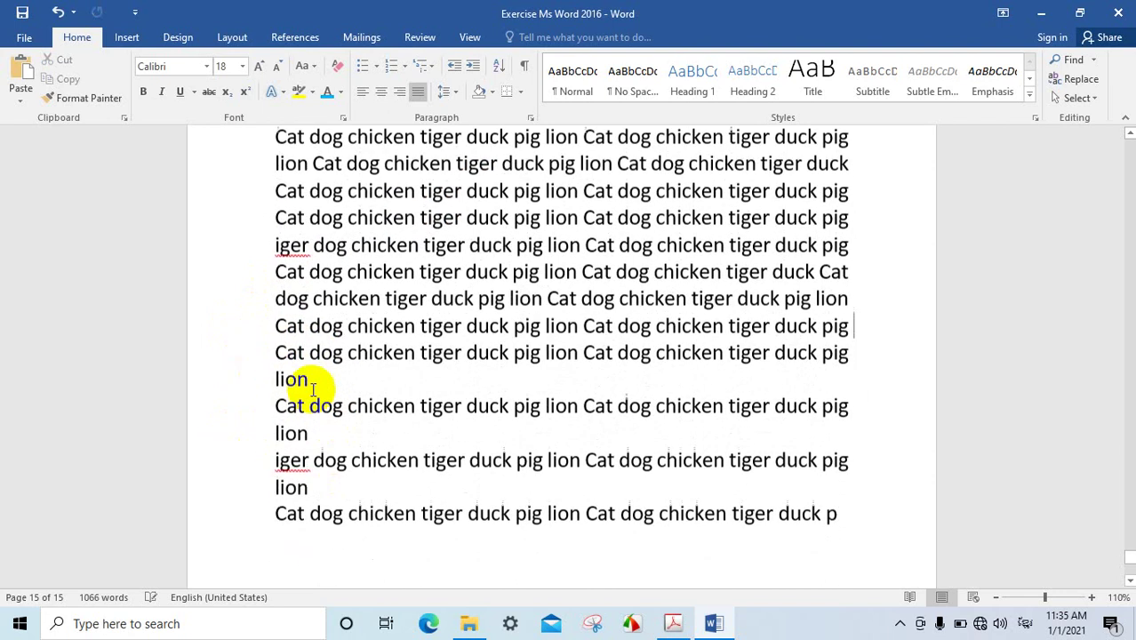
click(256, 380)
key(Delete)
click(254, 408)
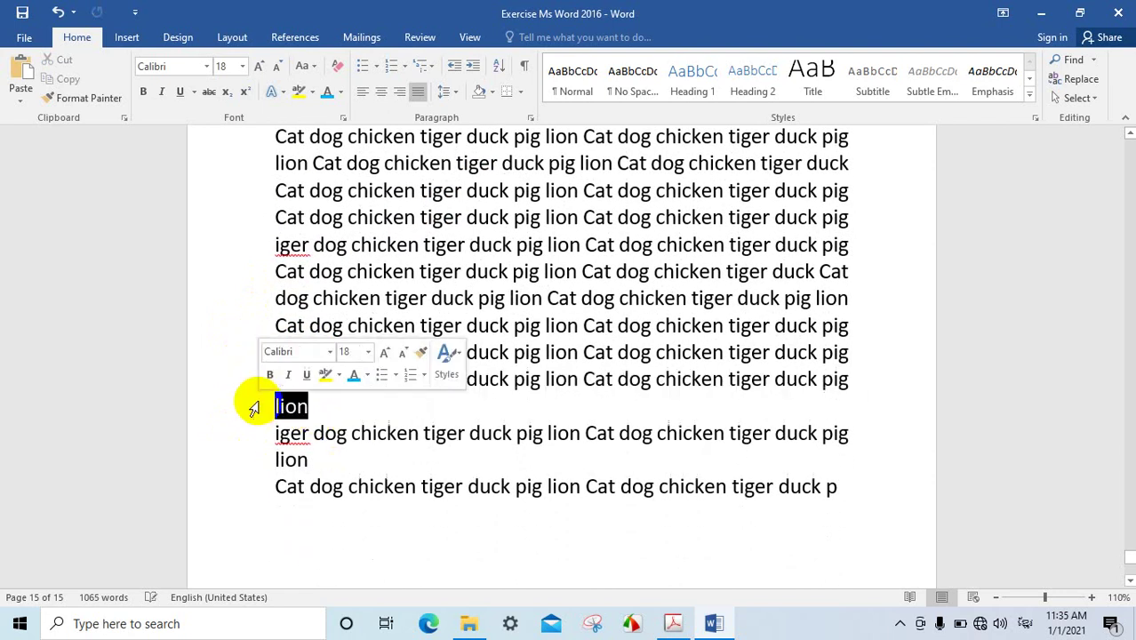
key(Delete)
drag(245, 425, 238, 411)
key(Delete)
scroll(471, 455, up, 3)
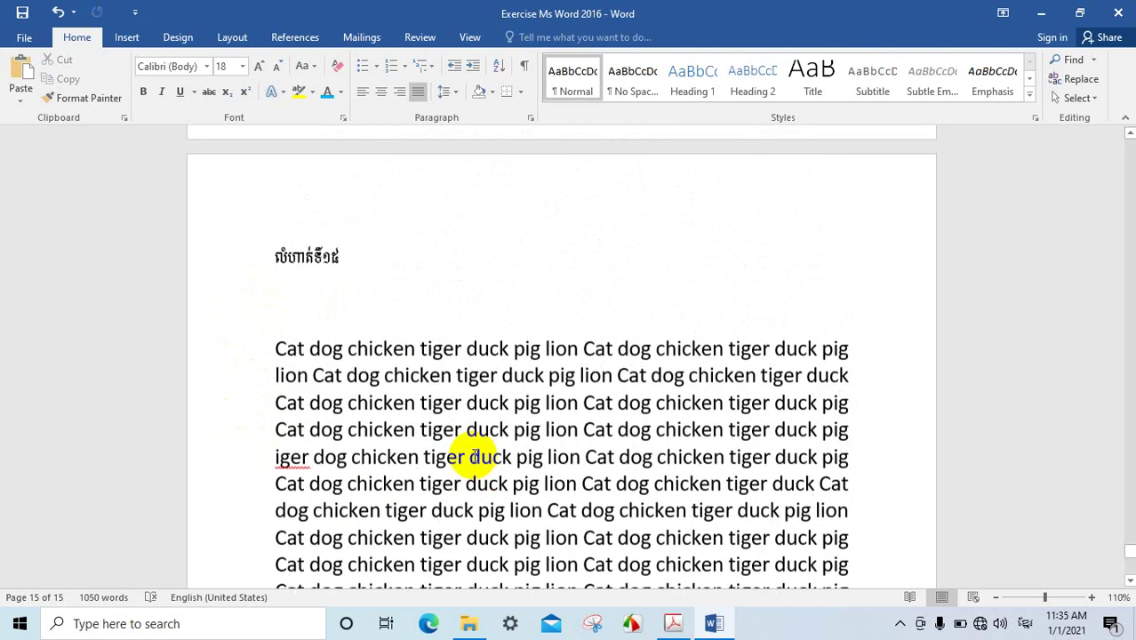
scroll(471, 455, down, 2)
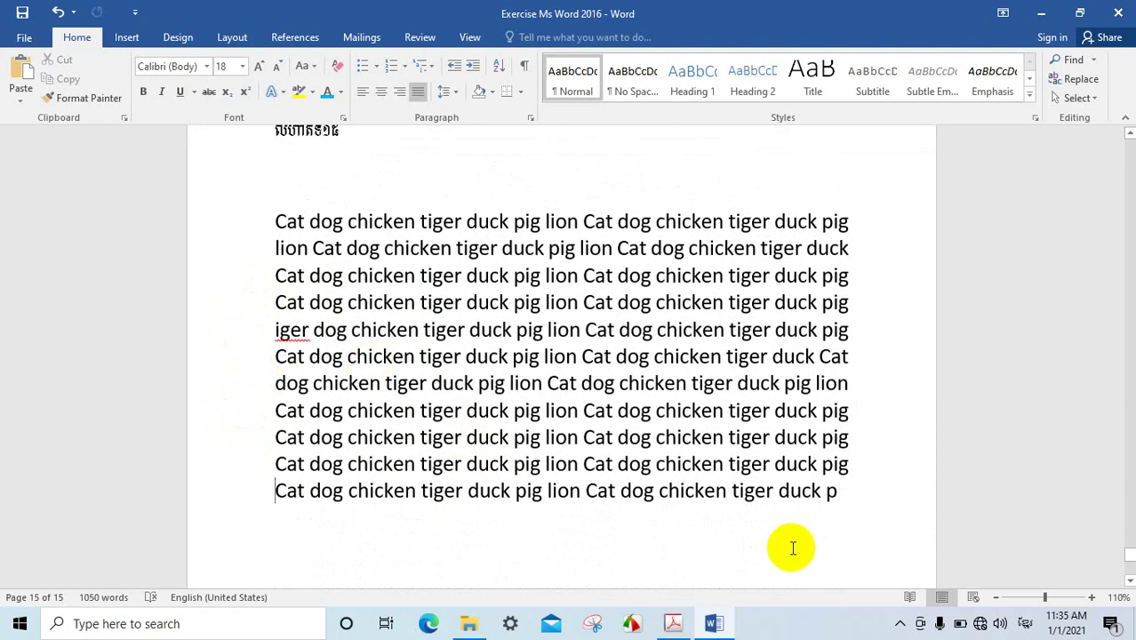
Copy the whole animal-word paragraph and paste a duplicate after its last line.
drag(835, 534, 213, 214)
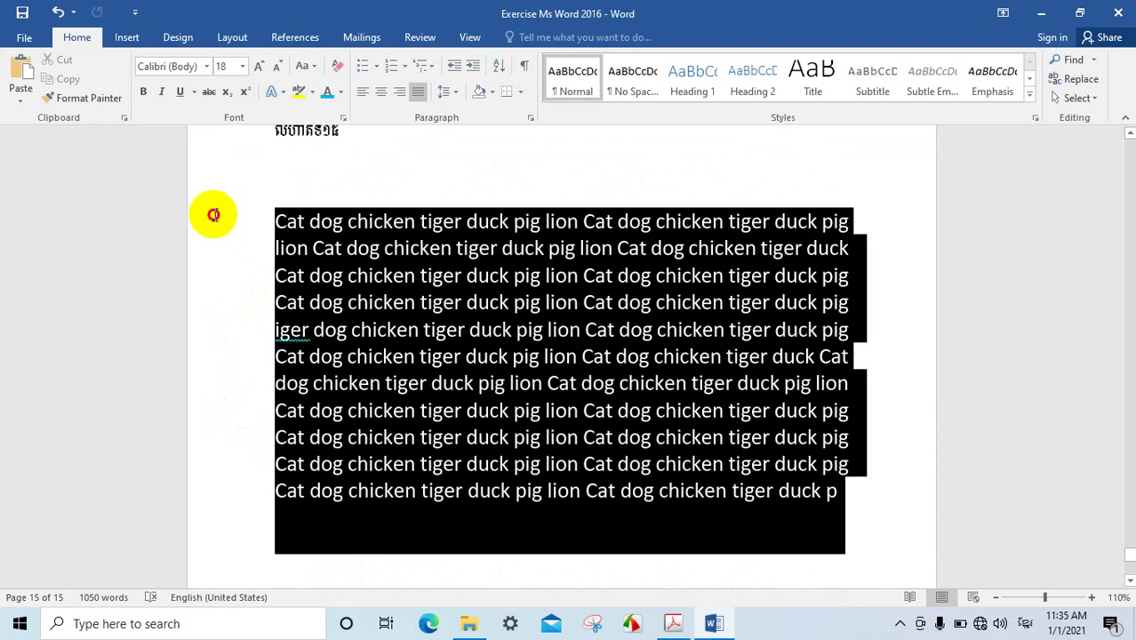
scroll(505, 363, down, 1)
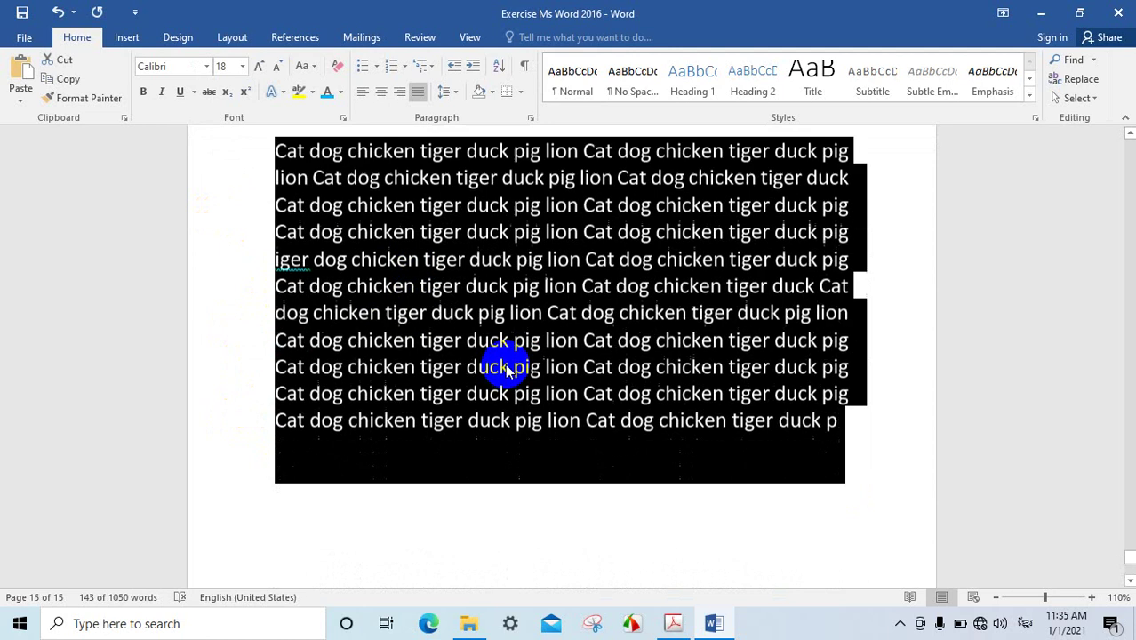
scroll(505, 364, down, 1)
click(293, 353)
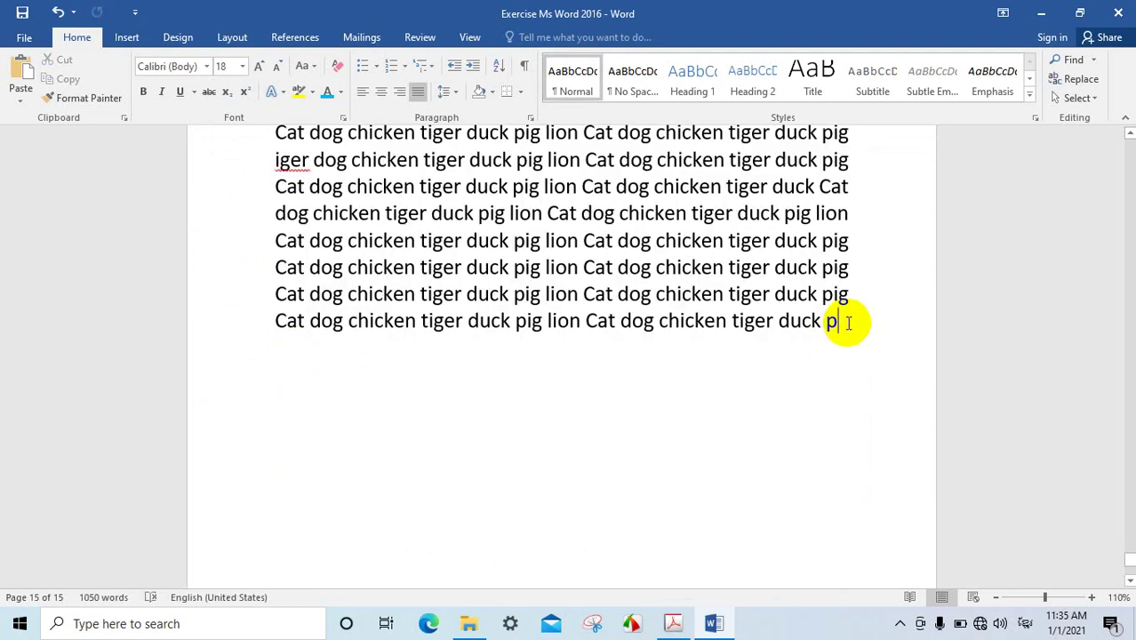
key(ctrl+v)
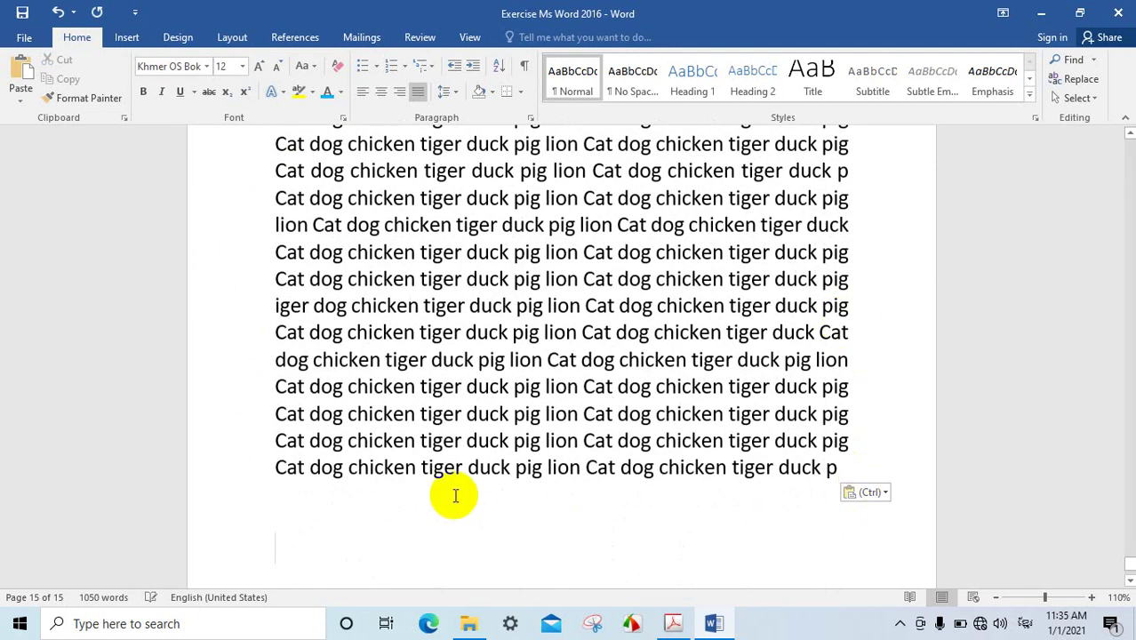
click(401, 489)
scroll(515, 439, up, 5)
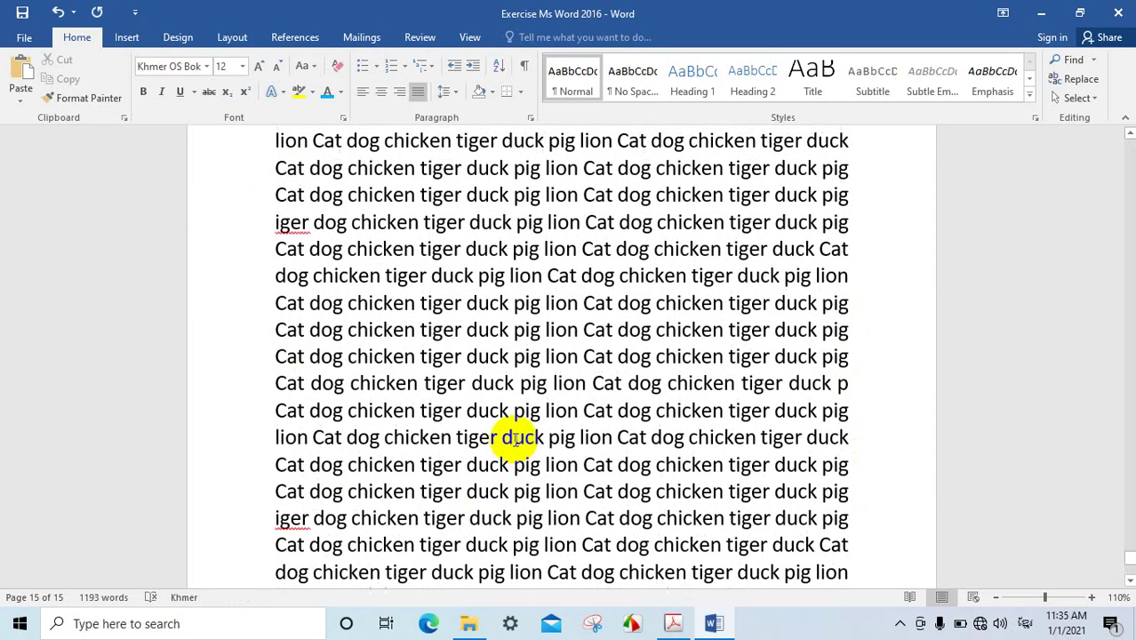
scroll(515, 444, down, 2)
scroll(515, 452, down, 2)
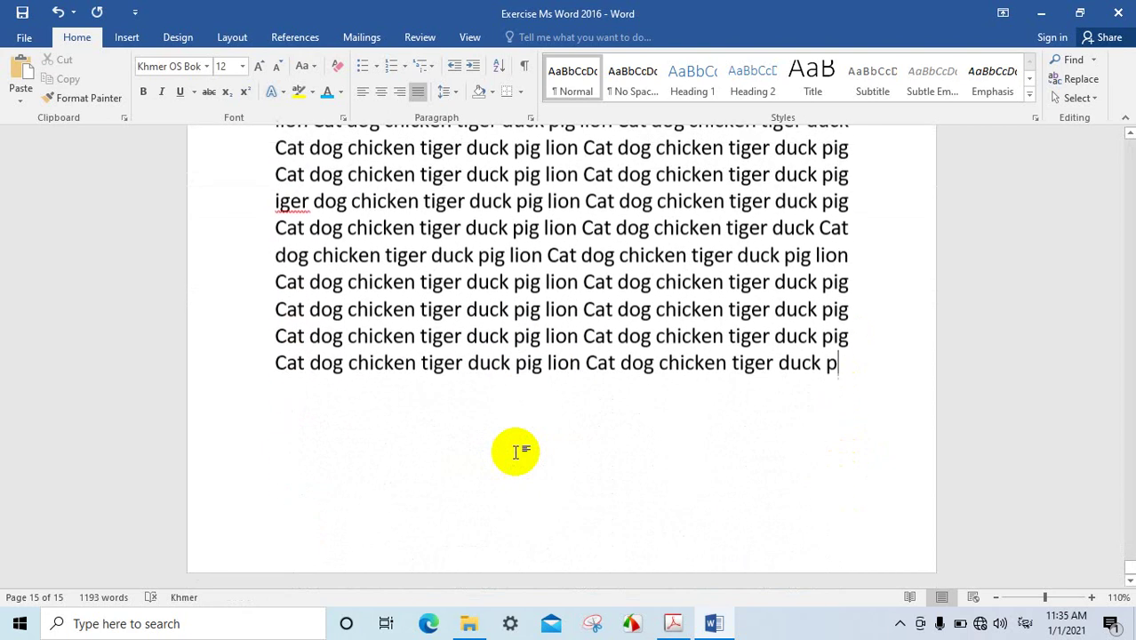
scroll(516, 451, up, 3)
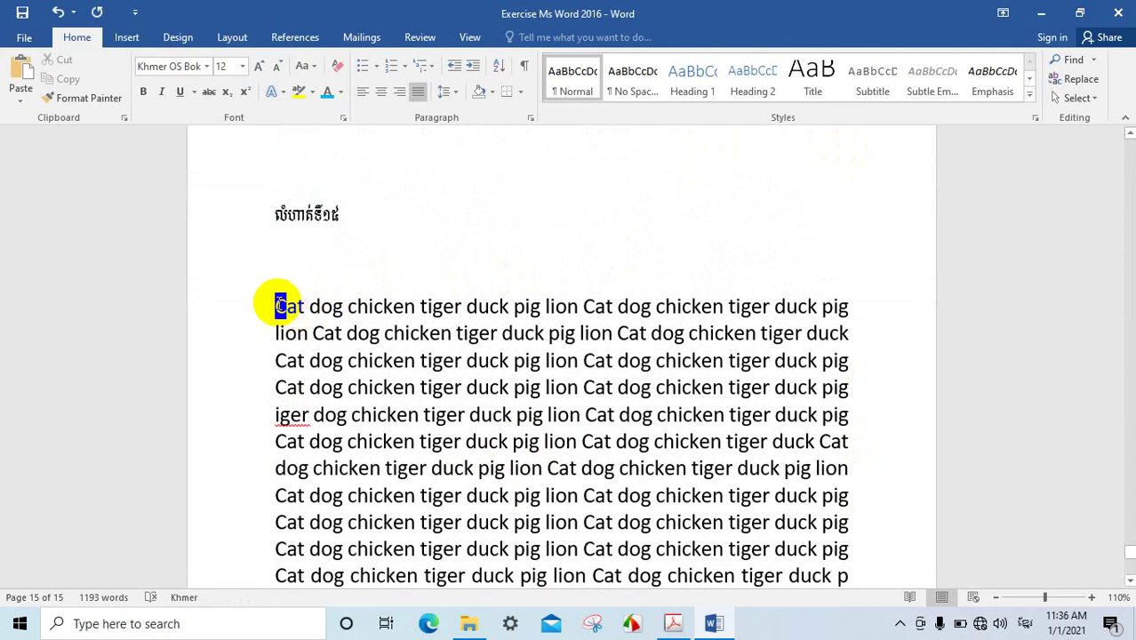
Apply a Dropped drop cap spanning 2 lines to the paragraph's opening C.
drag(278, 305, 283, 307)
click(124, 39)
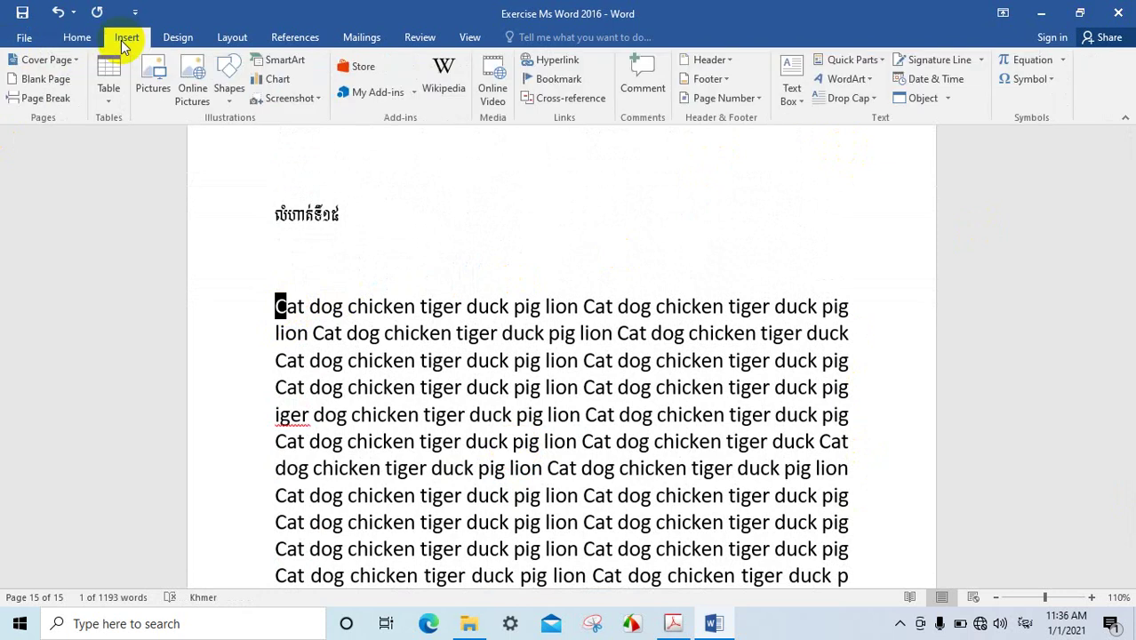
click(871, 103)
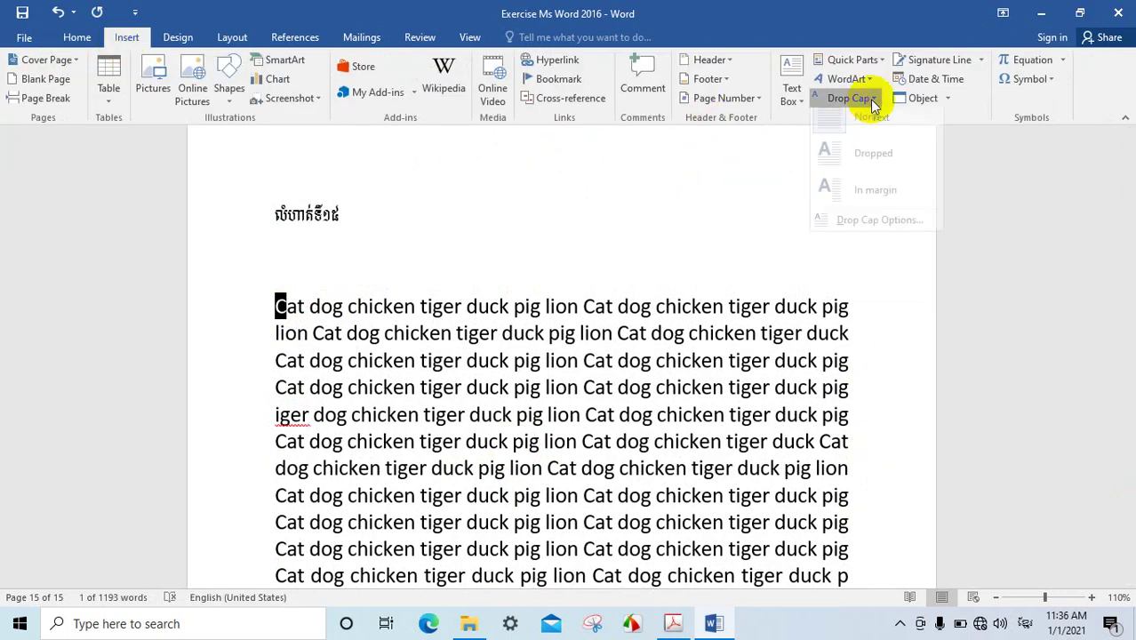
click(855, 231)
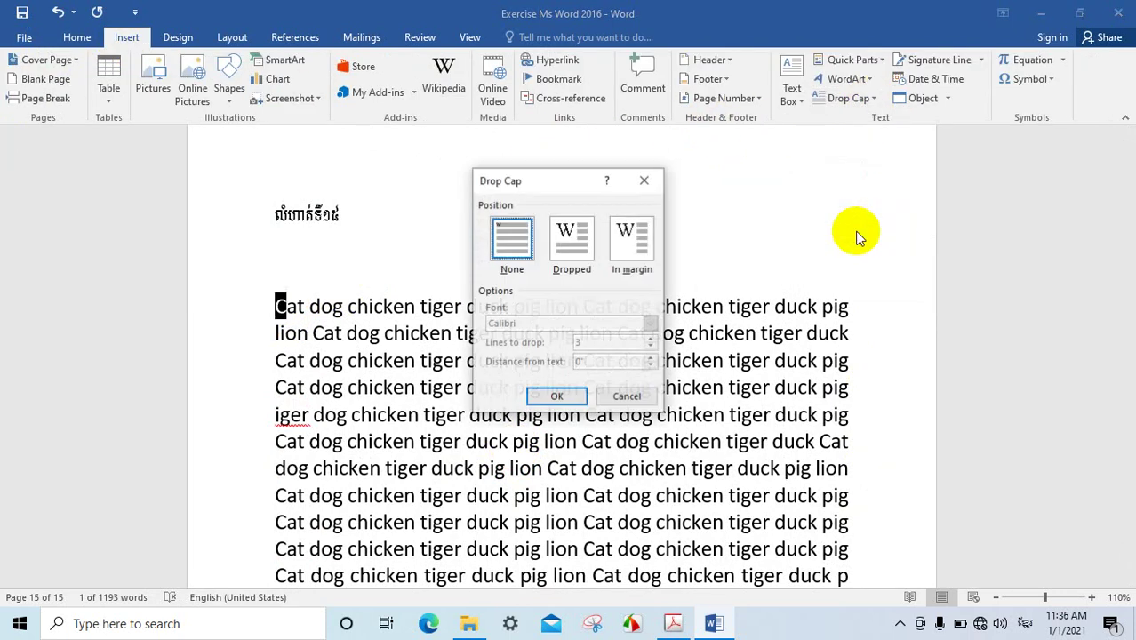
click(566, 242)
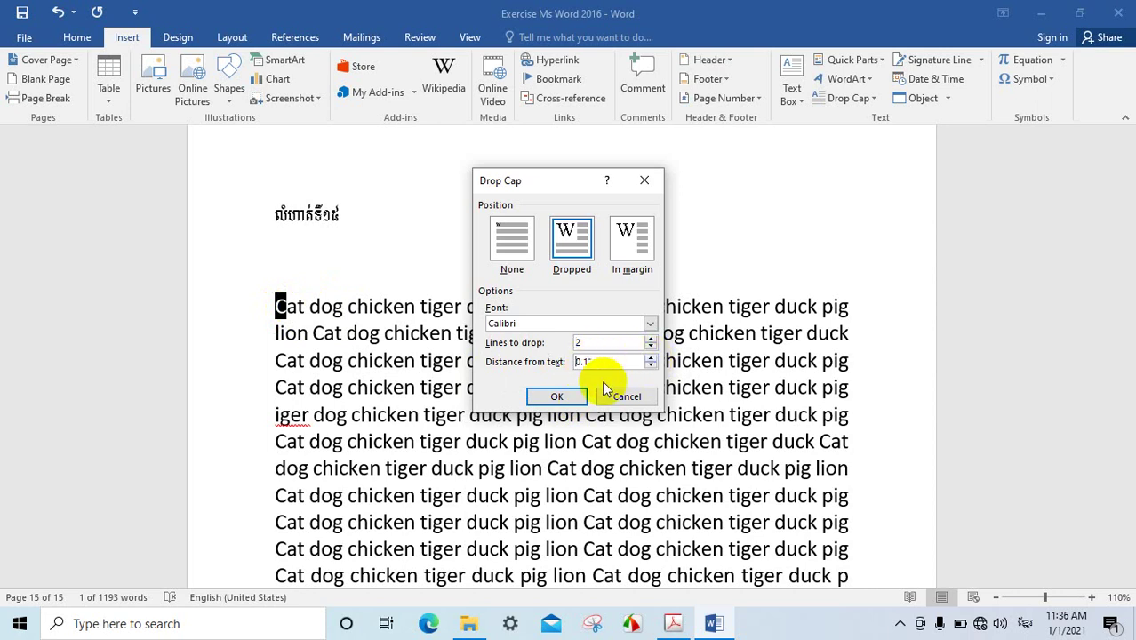
click(557, 399)
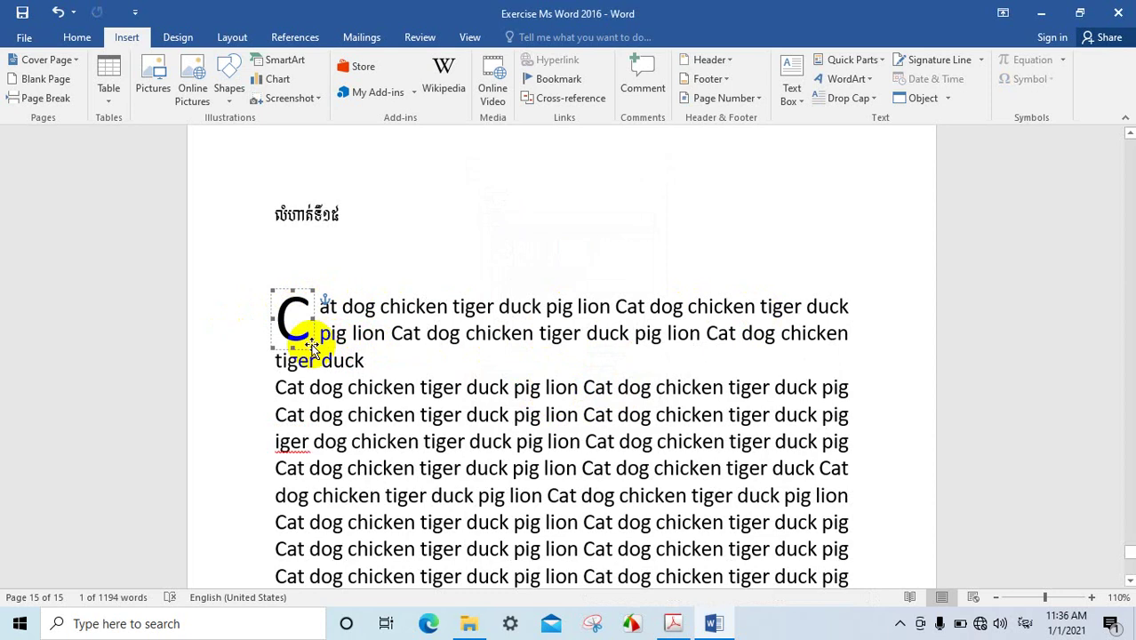
Try resizing the dropped C, then undo the resize.
mouse_move(309, 346)
mouse_down()
mouse_move(335, 373)
mouse_move(302, 333)
mouse_up()
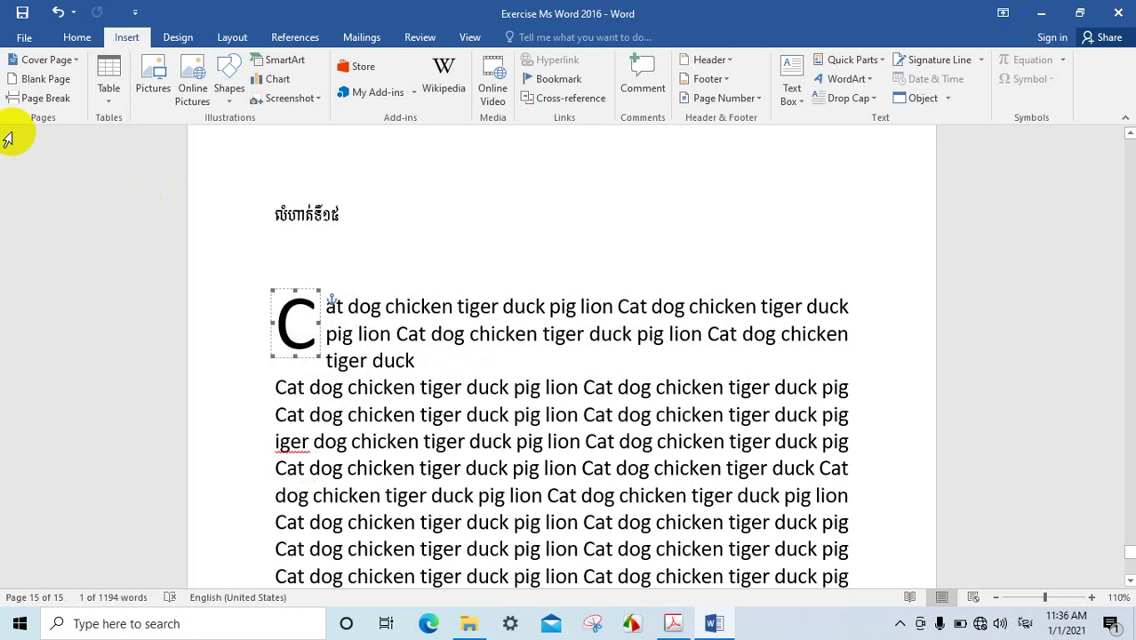
click(58, 11)
click(57, 12)
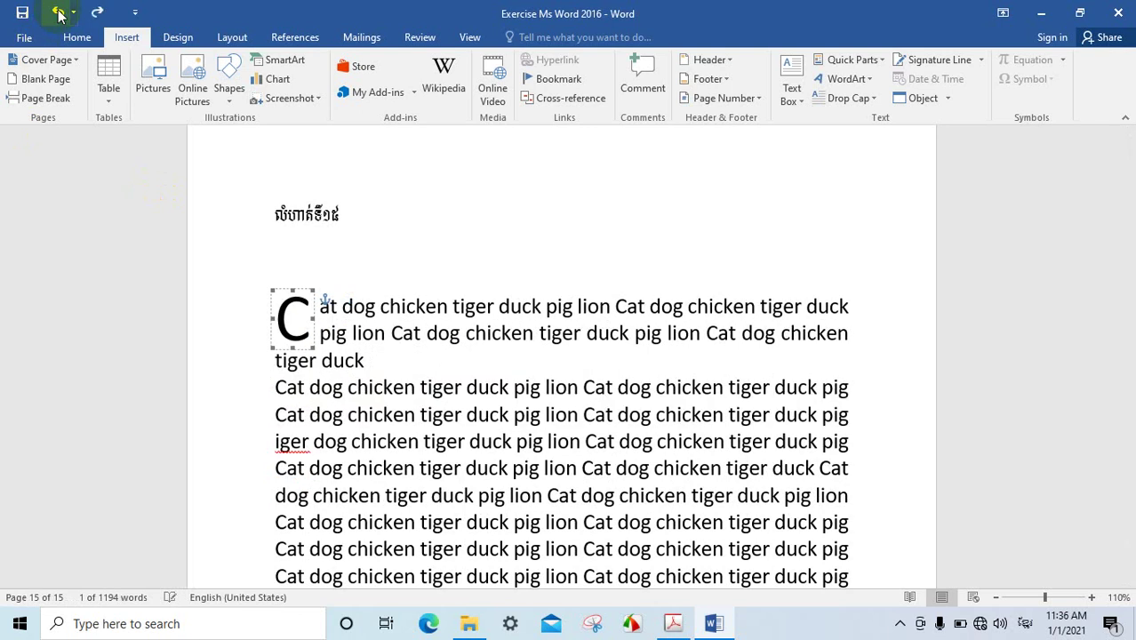
scroll(347, 410, down, 5)
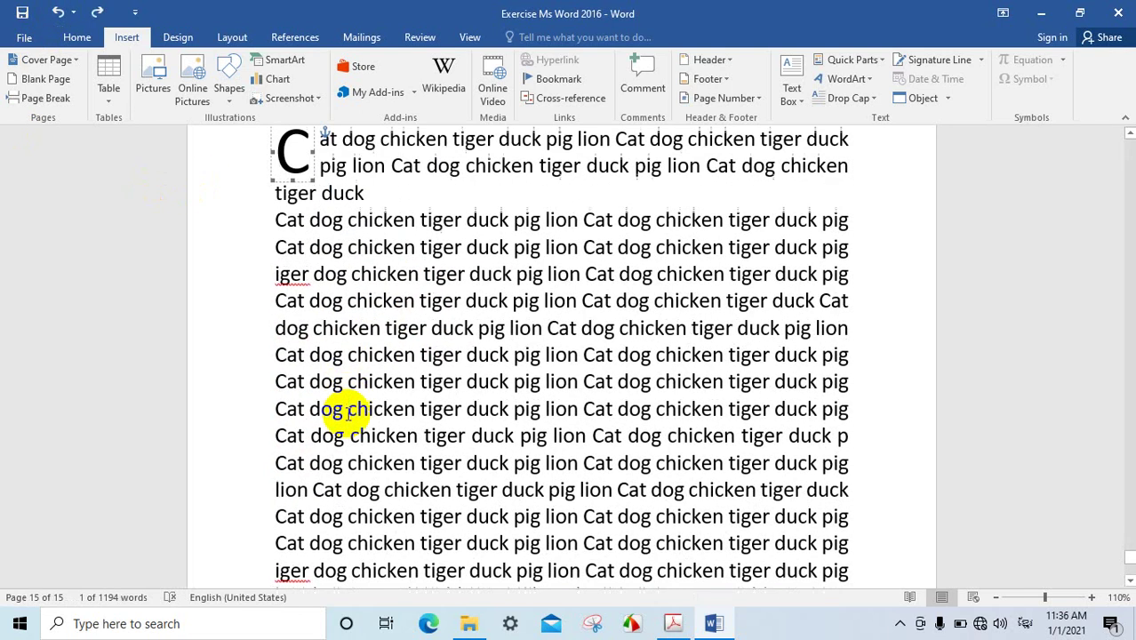
scroll(346, 410, down, 1)
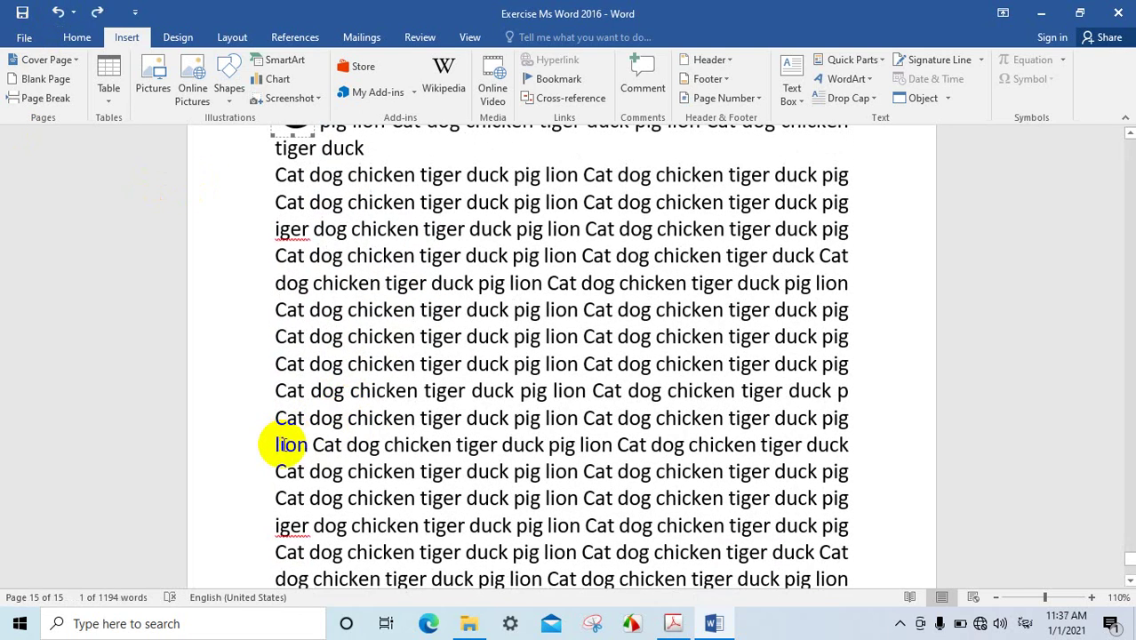
Give the pasted paragraph's opening C a Dropped drop cap spanning 4 lines.
click(276, 443)
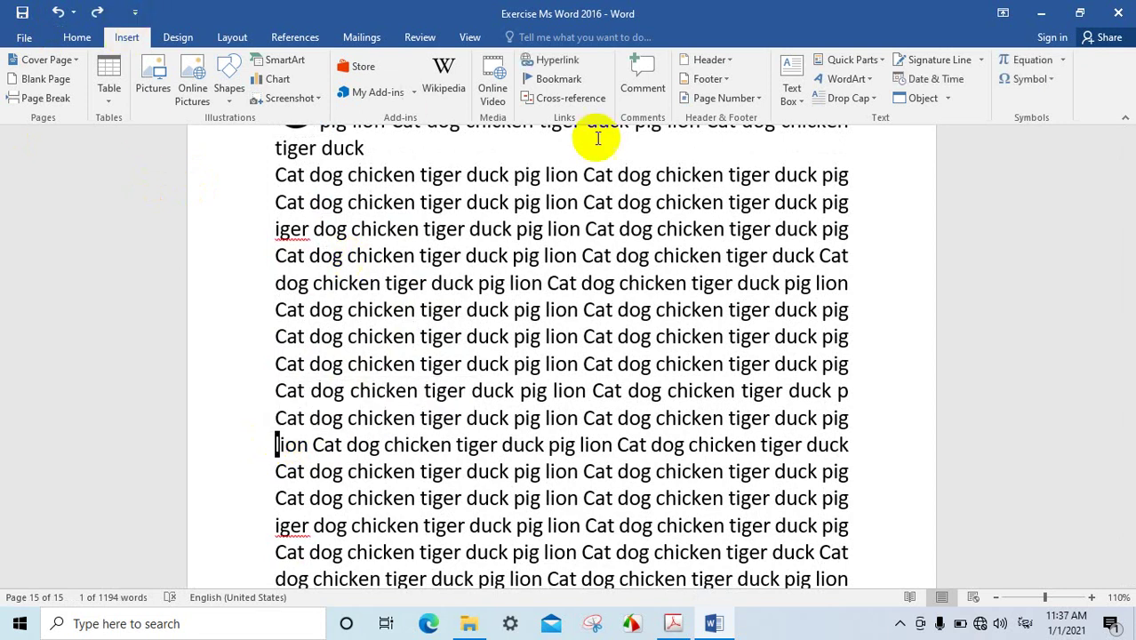
click(848, 98)
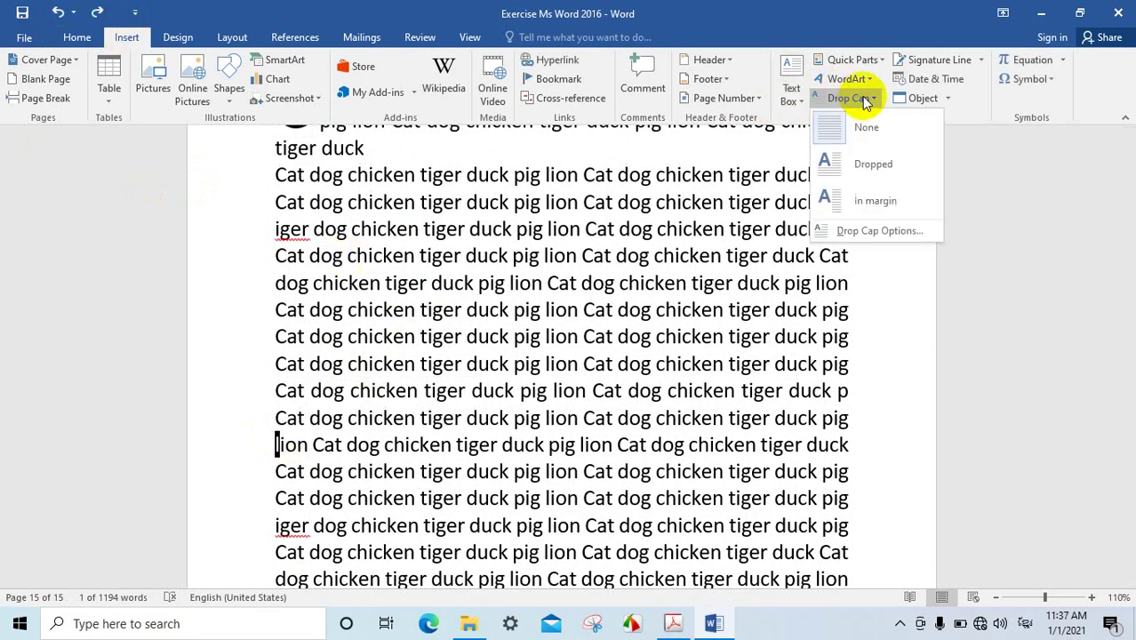
click(866, 231)
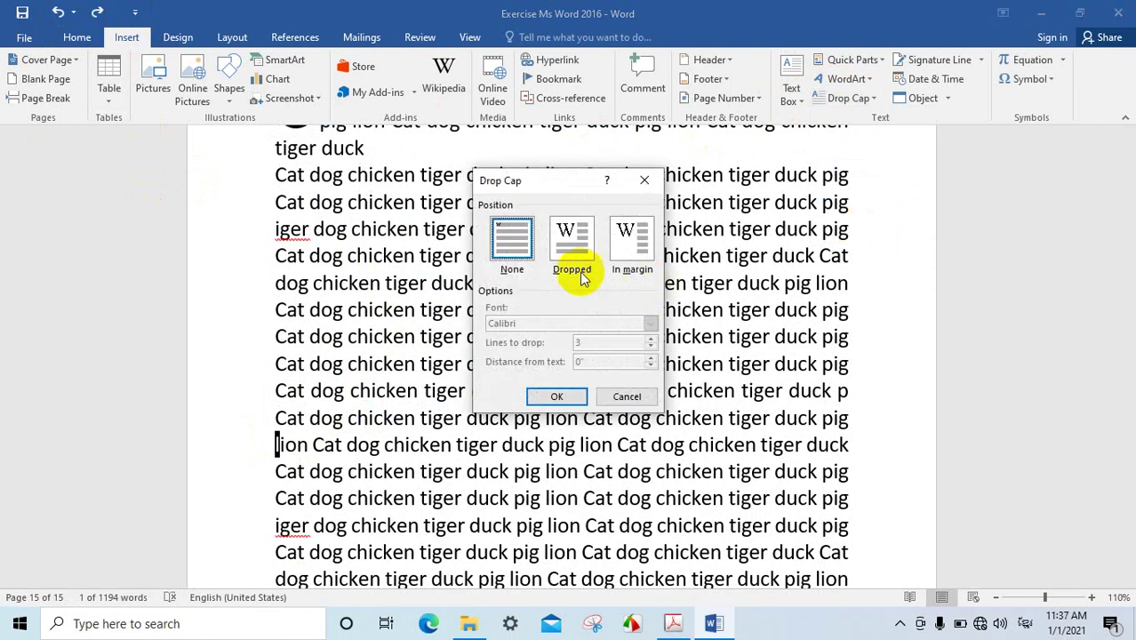
click(573, 240)
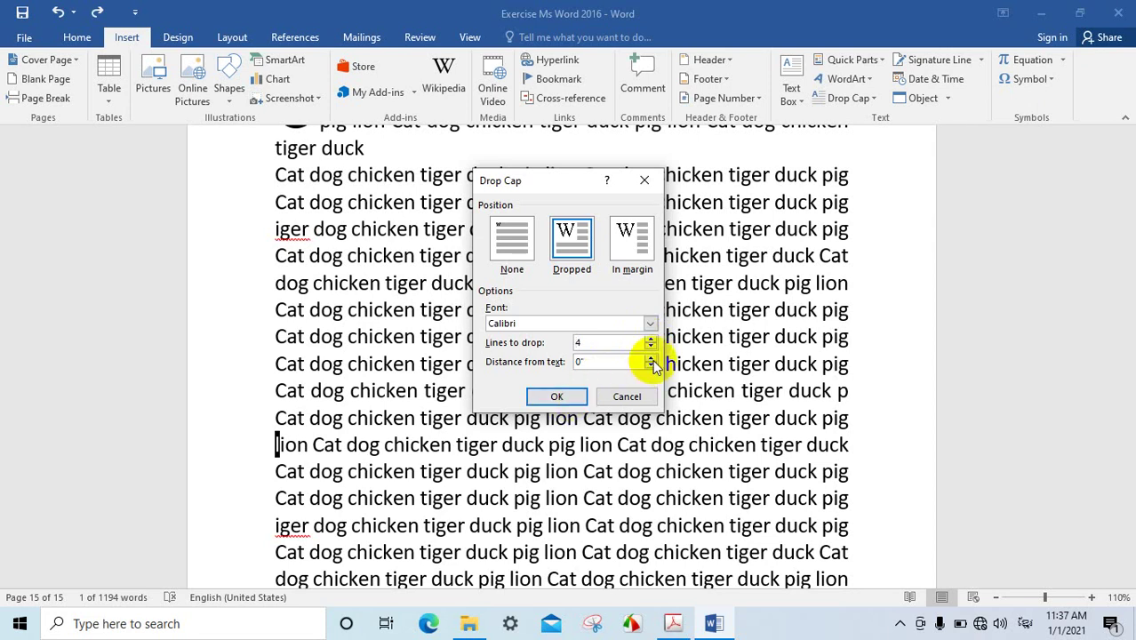
click(556, 396)
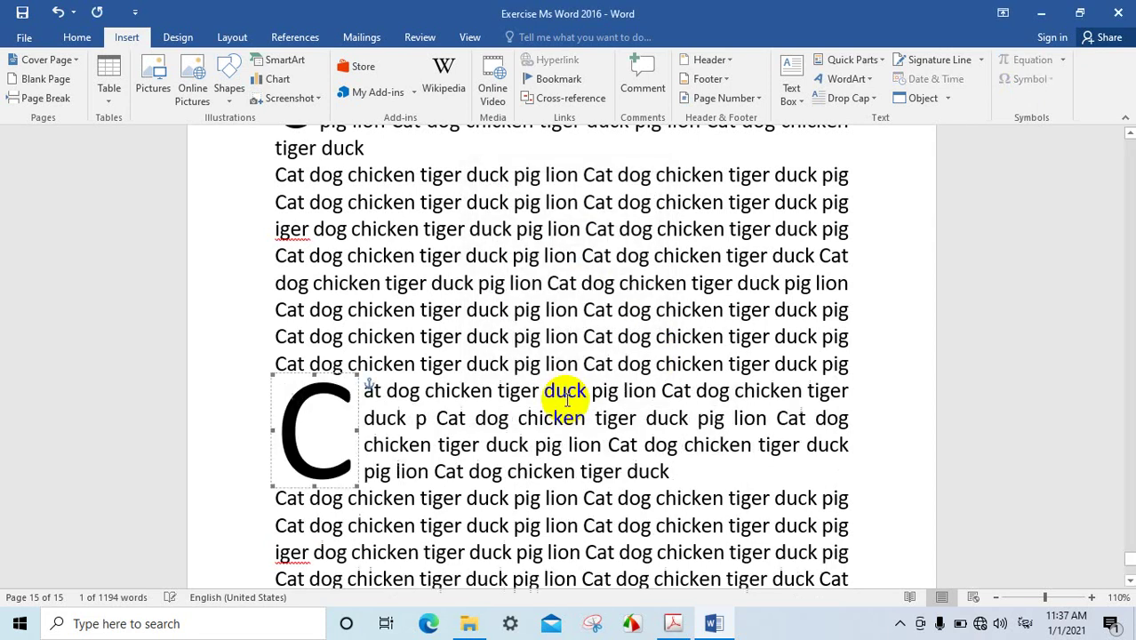
scroll(568, 355, up, 2)
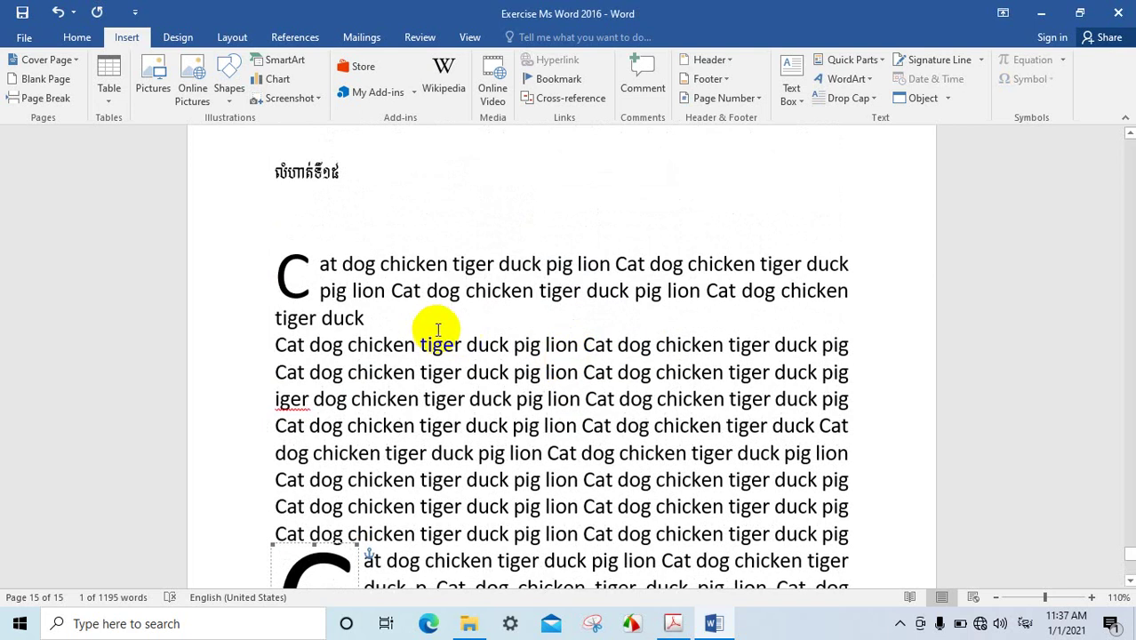
scroll(449, 338, down, 2)
scroll(456, 346, down, 2)
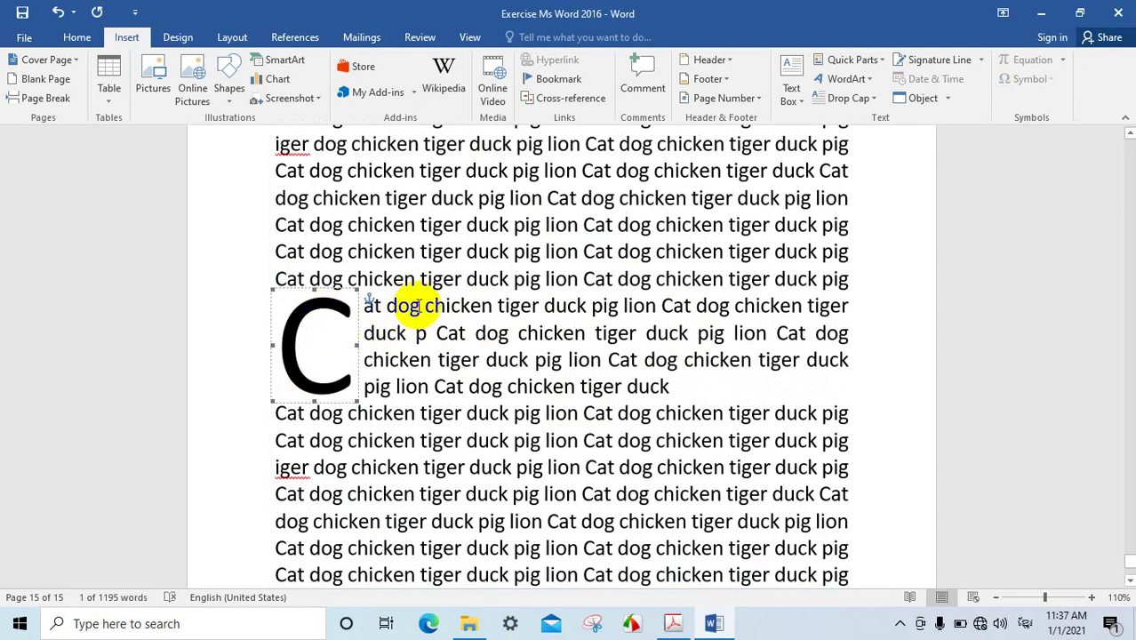
scroll(426, 284, up, 2)
scroll(405, 285, up, 1)
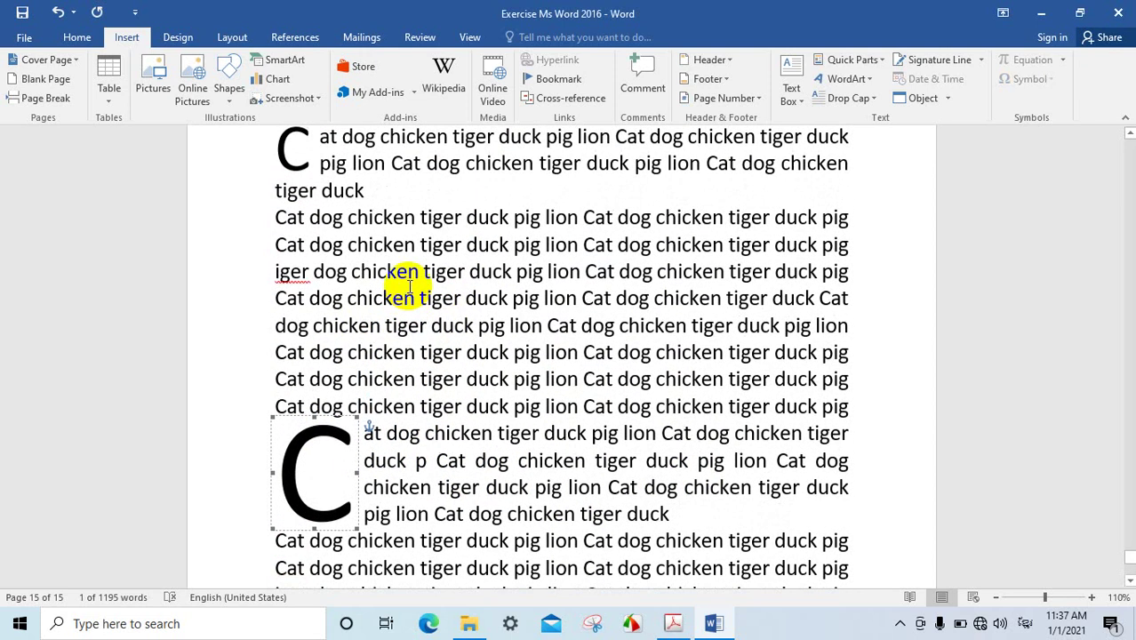
scroll(400, 285, up, 2)
click(579, 332)
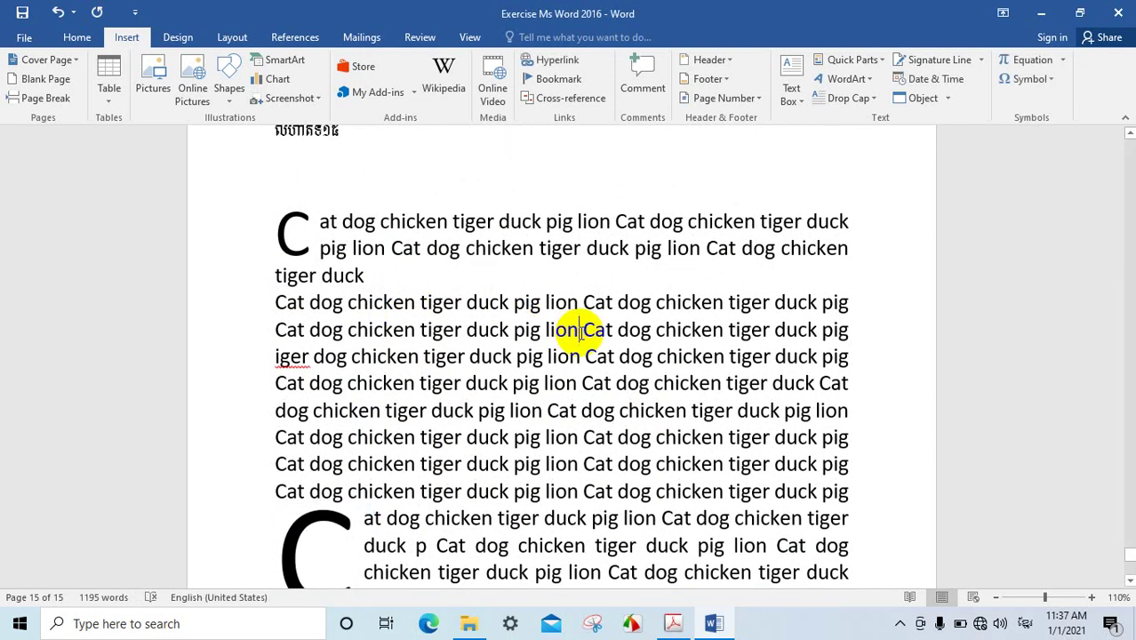
scroll(419, 377, down, 5)
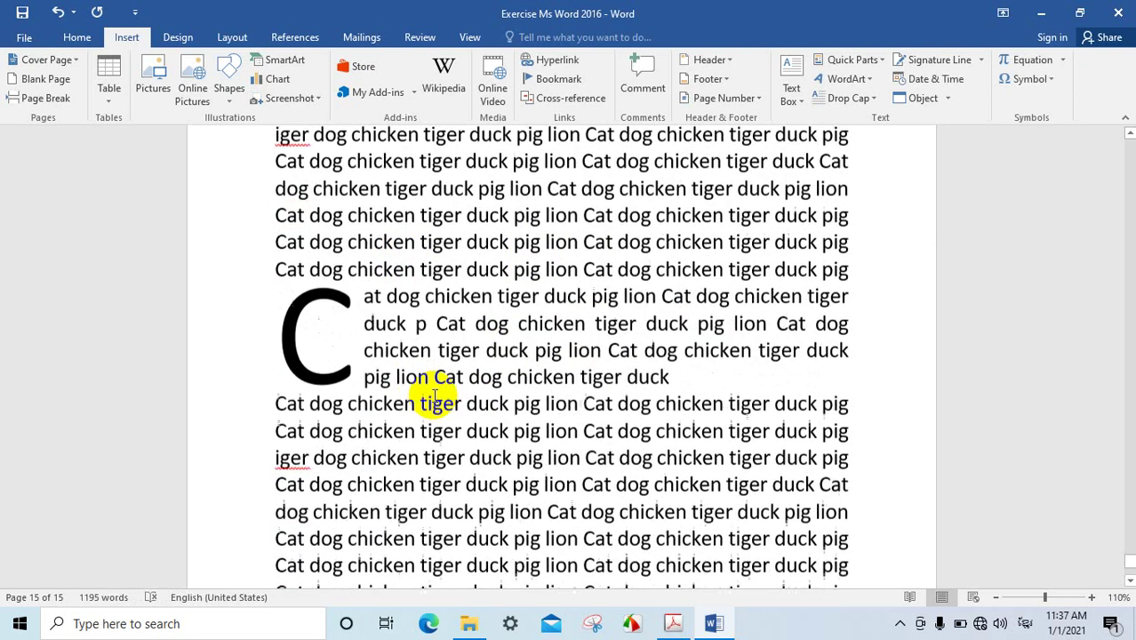
scroll(434, 398, down, 4)
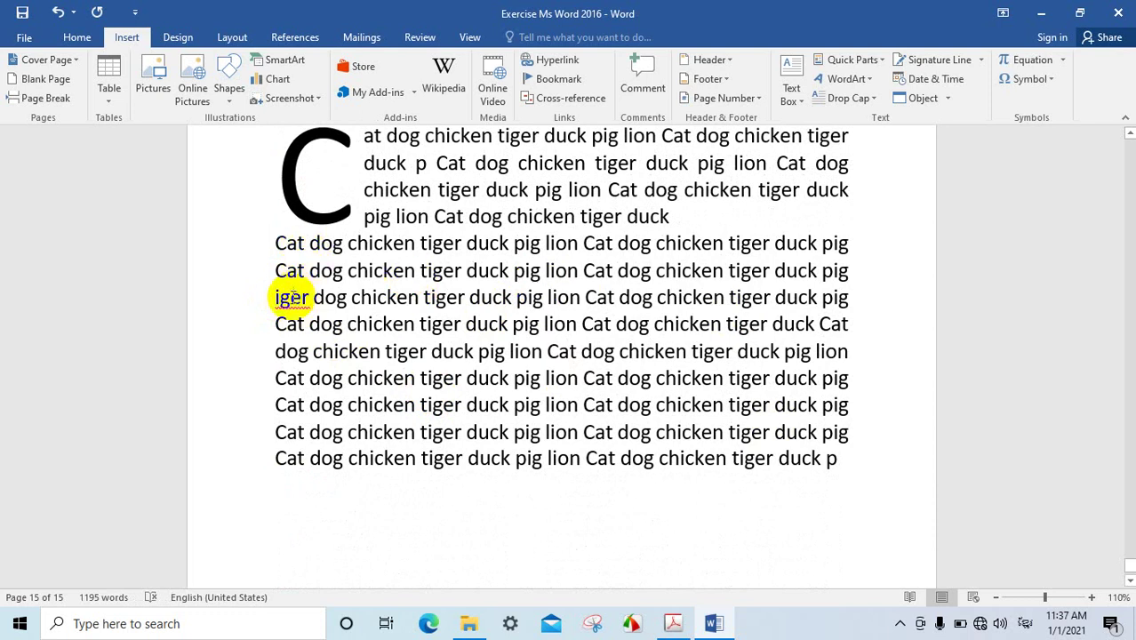
scroll(440, 338, up, 4)
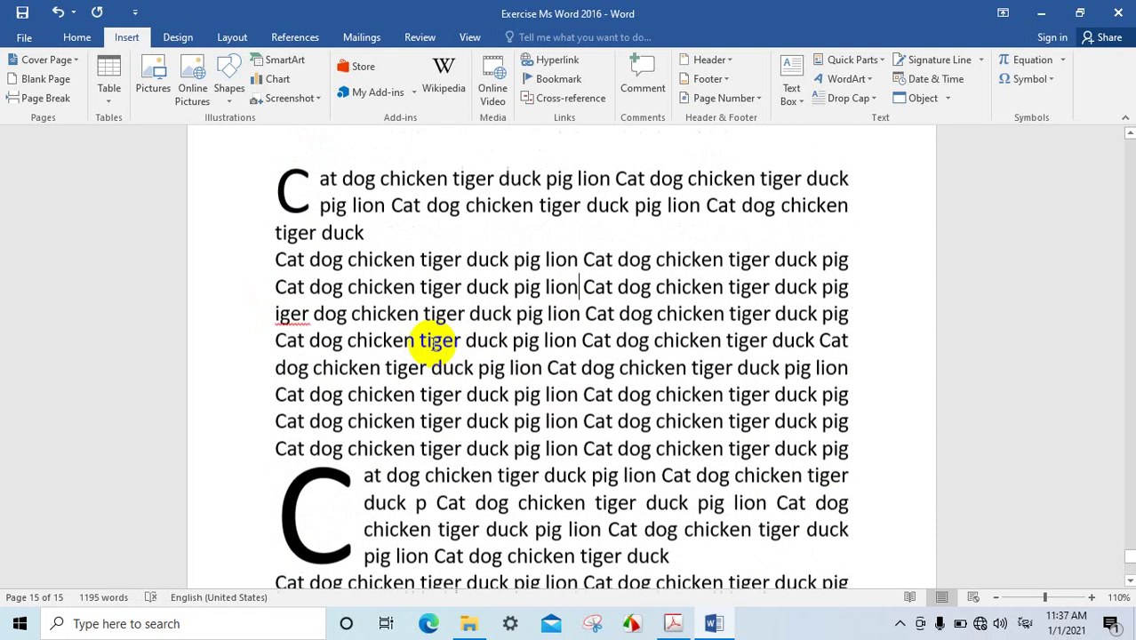
scroll(578, 301, down, 3)
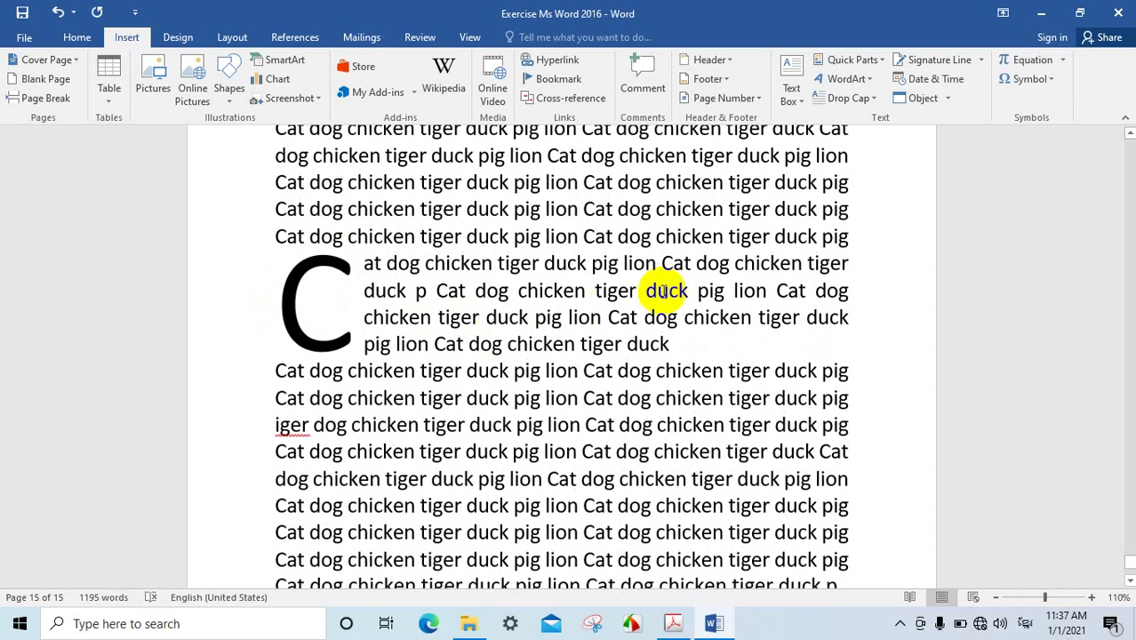
scroll(431, 236, up, 3)
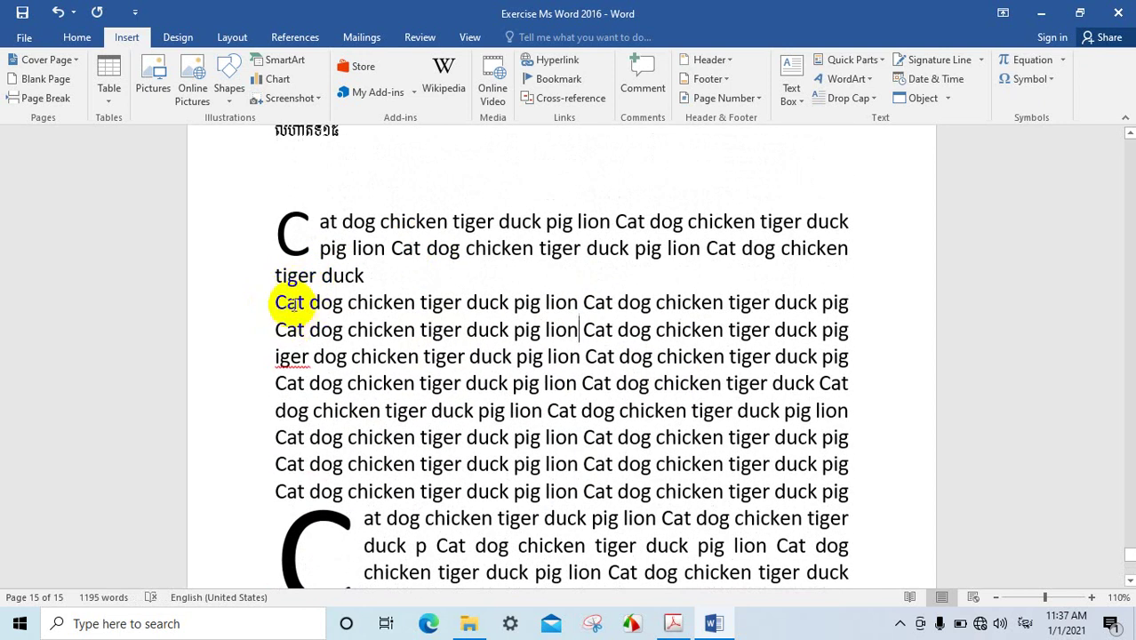
scroll(307, 360, down, 1)
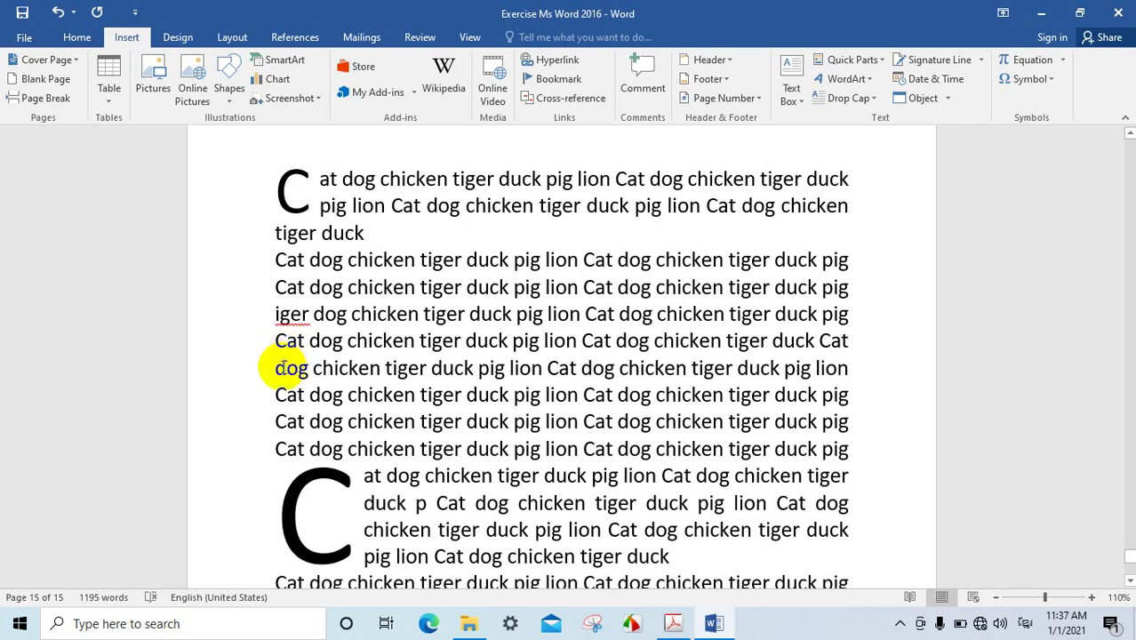
Replace the lowercase d with an English capital D so the line starts 'Dog chicken'.
key(BackSpace)
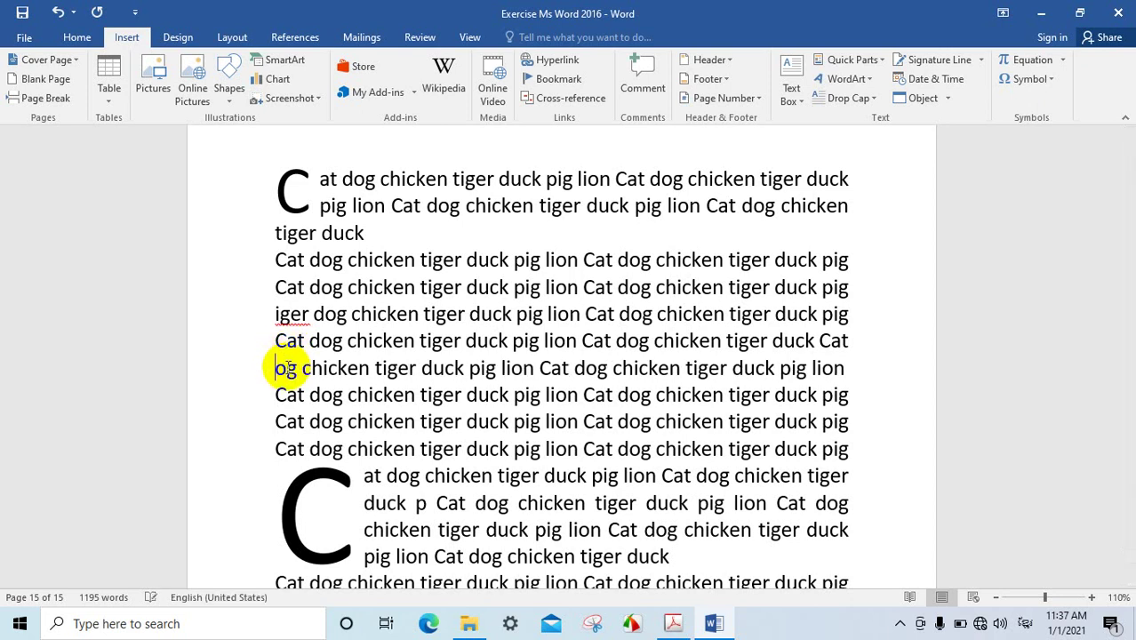
text(ដ)
key(BackSpace)
key(alt+shift)
text(D)
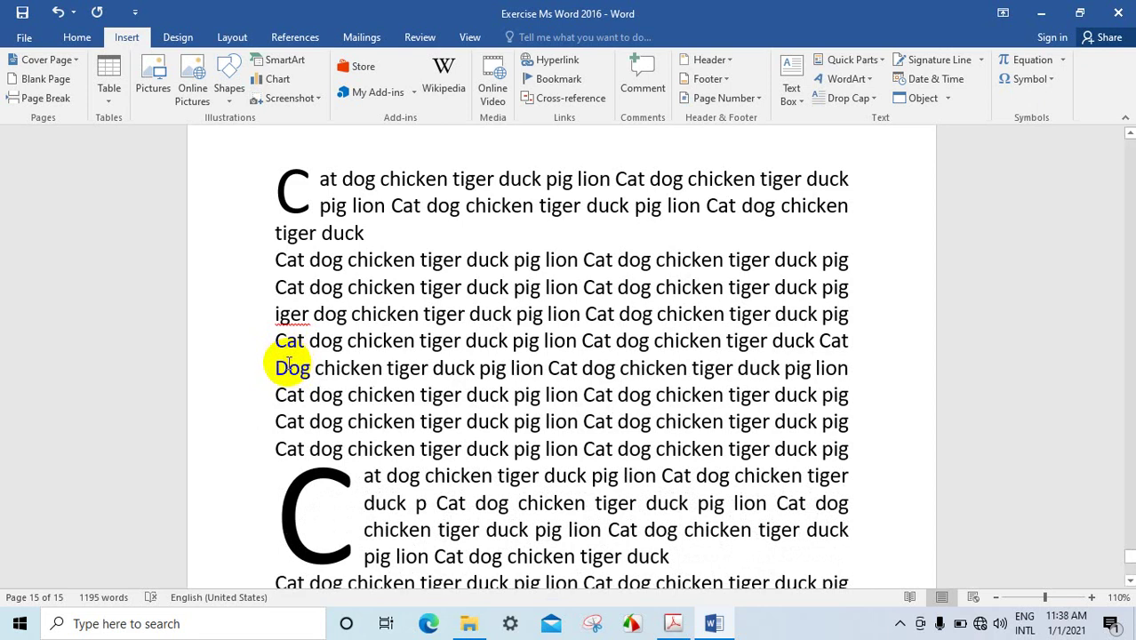
drag(272, 367, 277, 368)
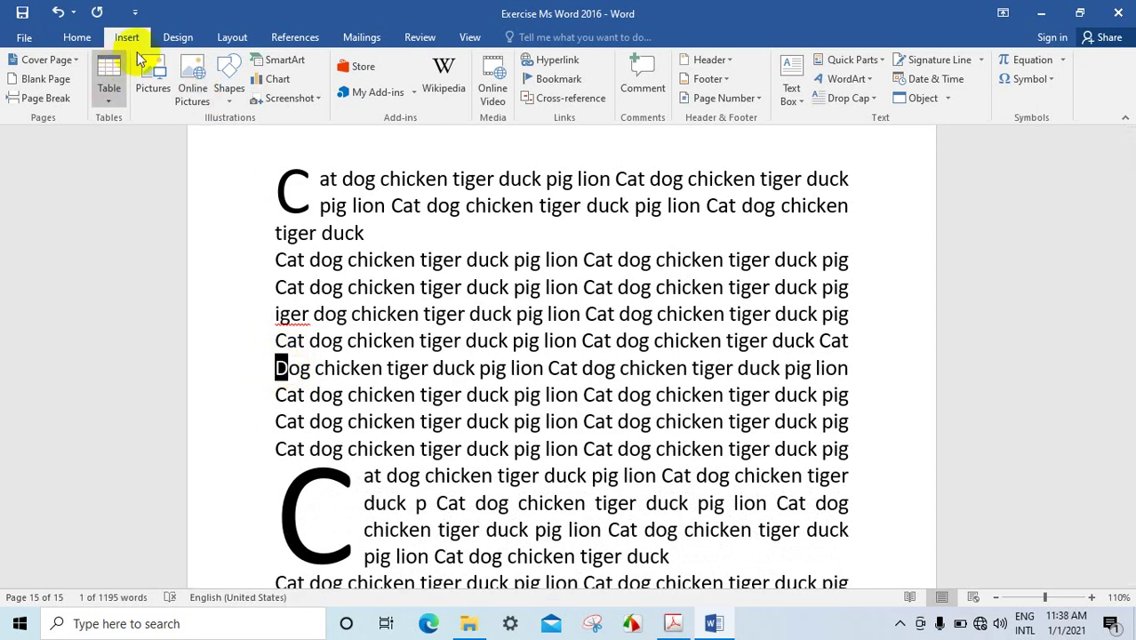
Apply a Dropped capital C, two lines deep, to the Dog paragraph via Drop Cap Options.
click(855, 98)
click(858, 233)
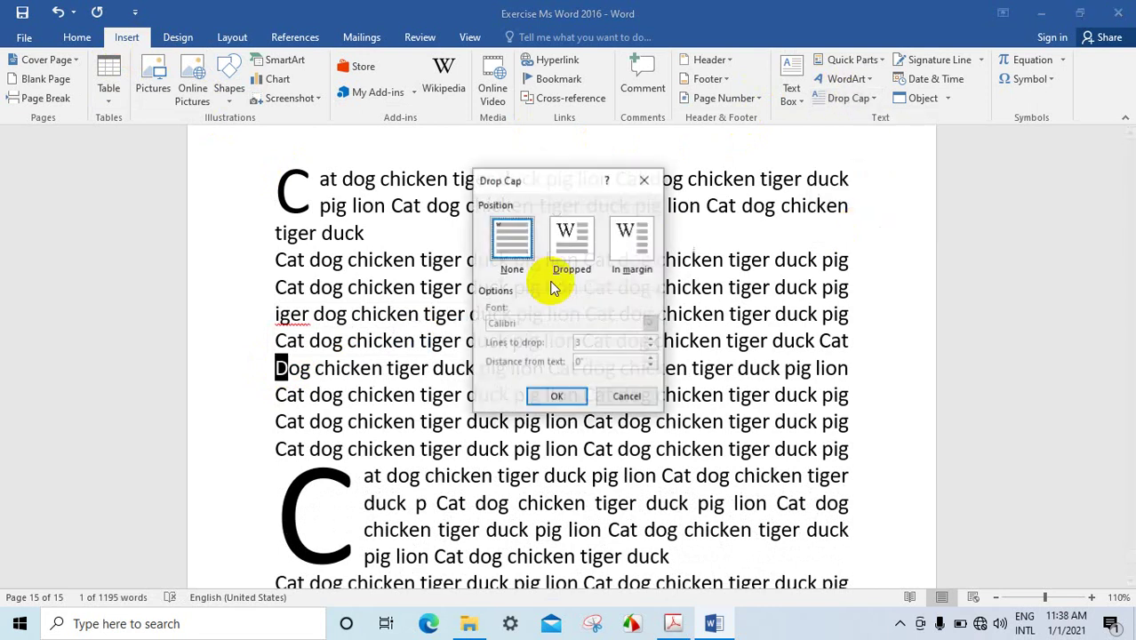
click(572, 240)
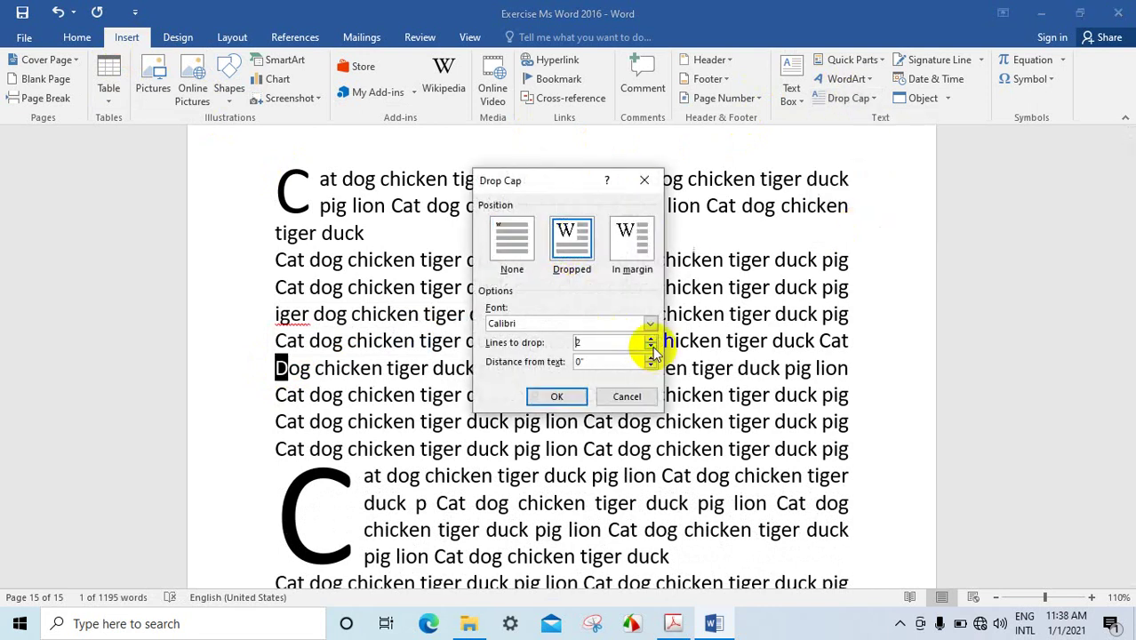
click(574, 396)
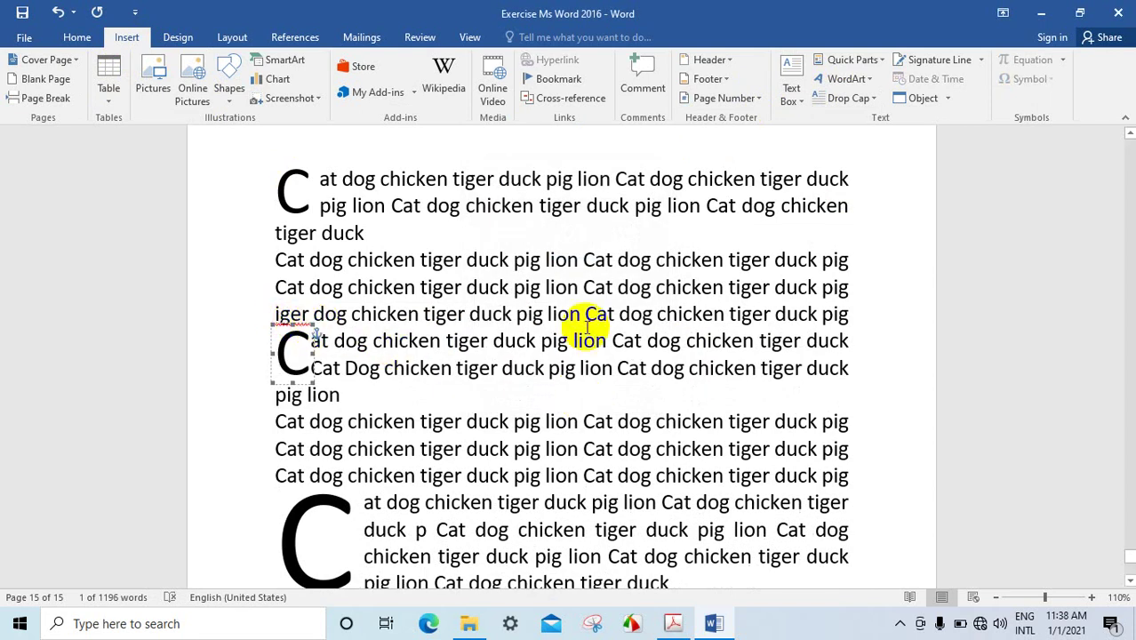
scroll(587, 329, up, 2)
scroll(587, 329, down, 4)
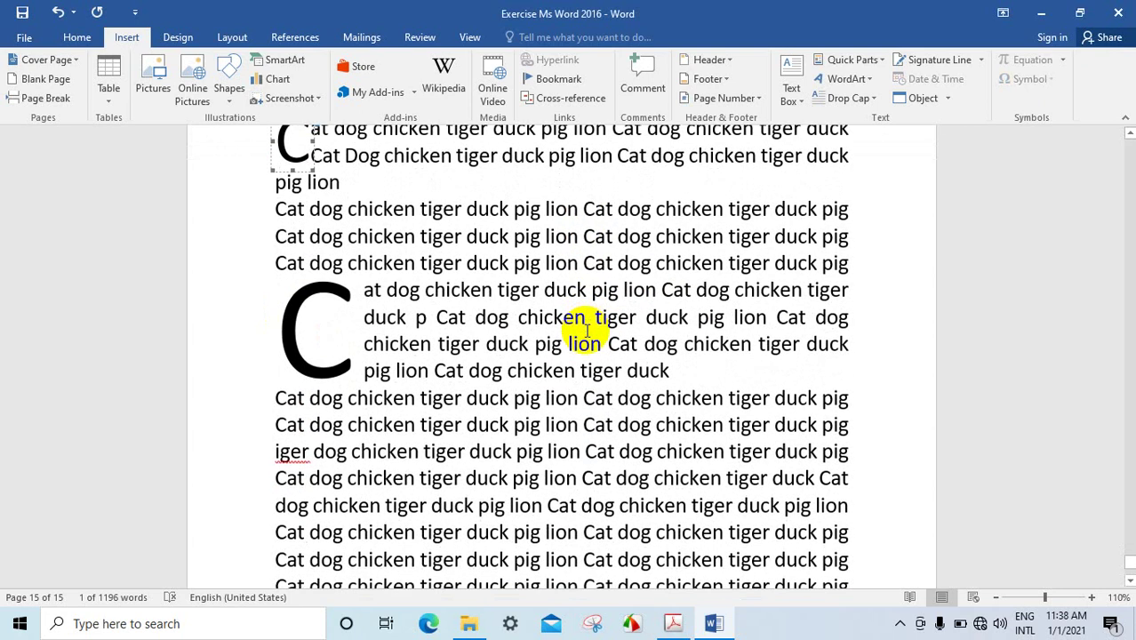
scroll(636, 294, up, 2)
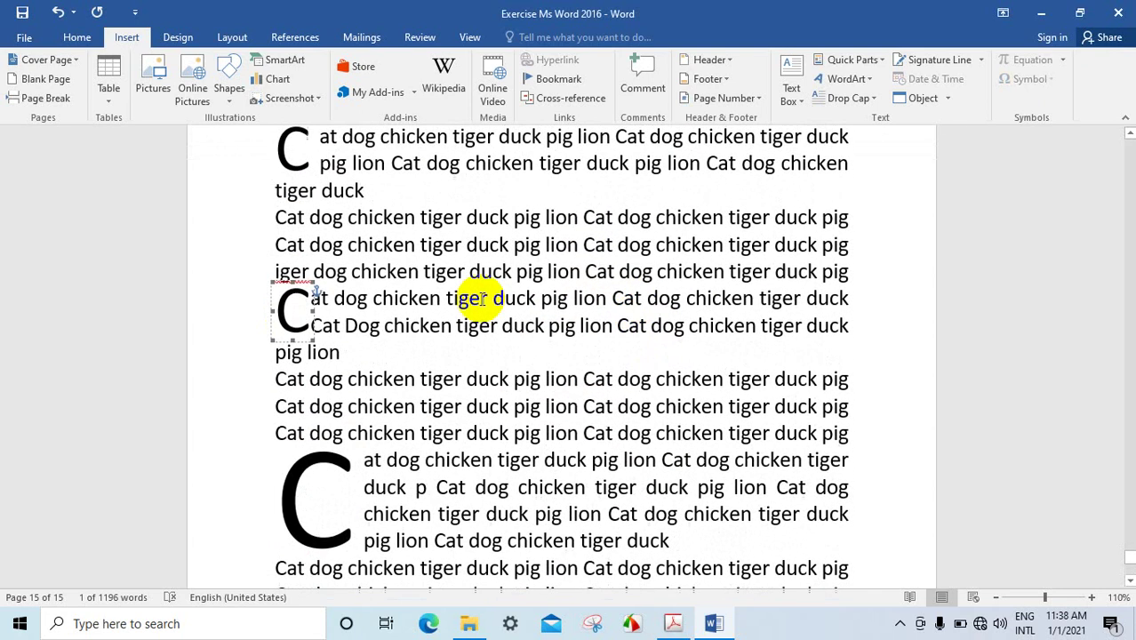
scroll(589, 273, up, 2)
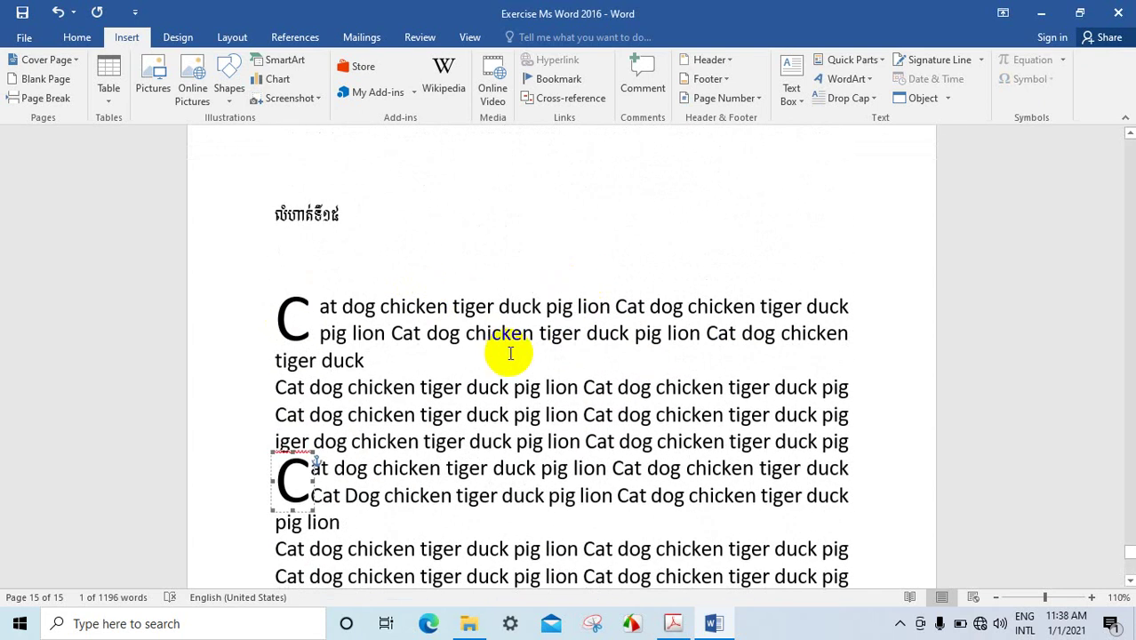
scroll(509, 356, down, 2)
scroll(510, 354, down, 2)
scroll(498, 349, down, 2)
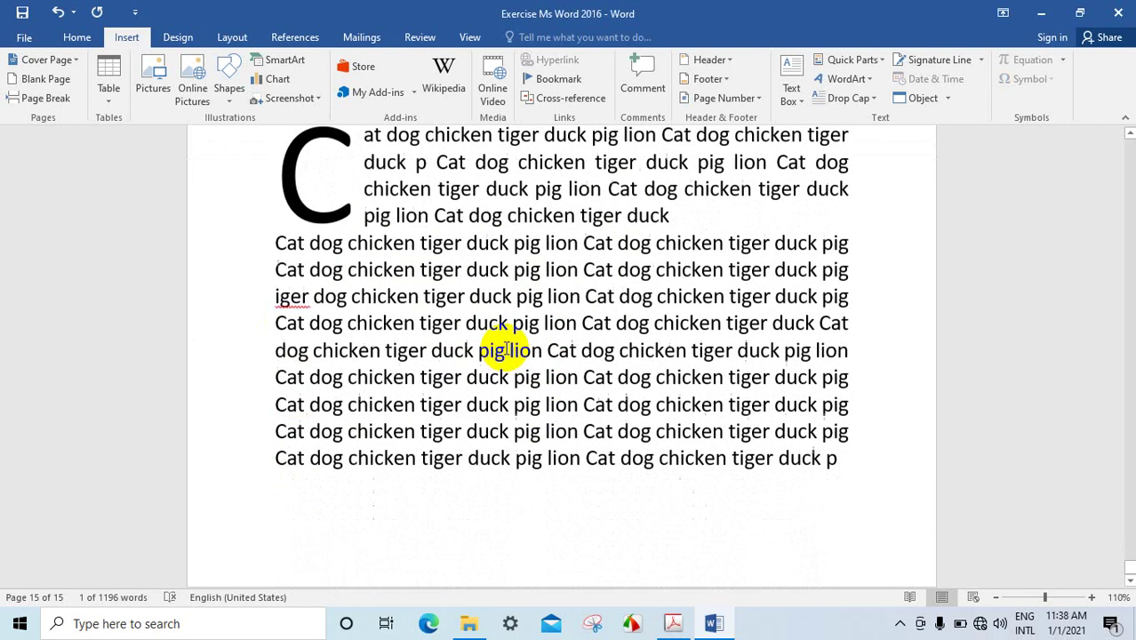
scroll(618, 314, up, 2)
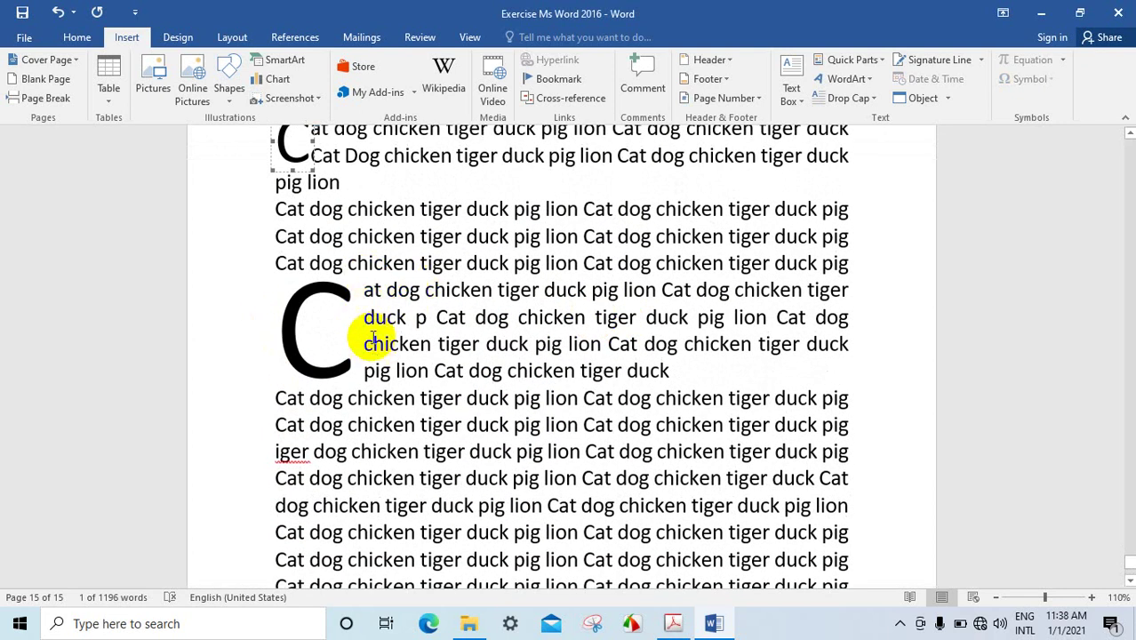
scroll(387, 335, up, 1)
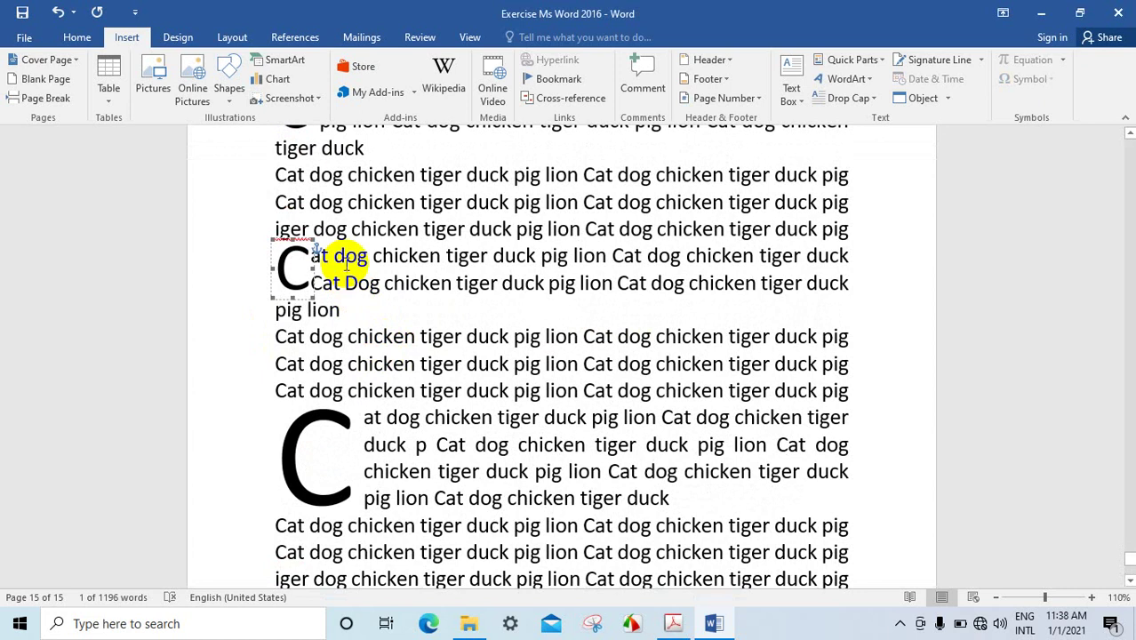
scroll(293, 253, up, 2)
scroll(397, 304, down, 4)
scroll(399, 343, down, 1)
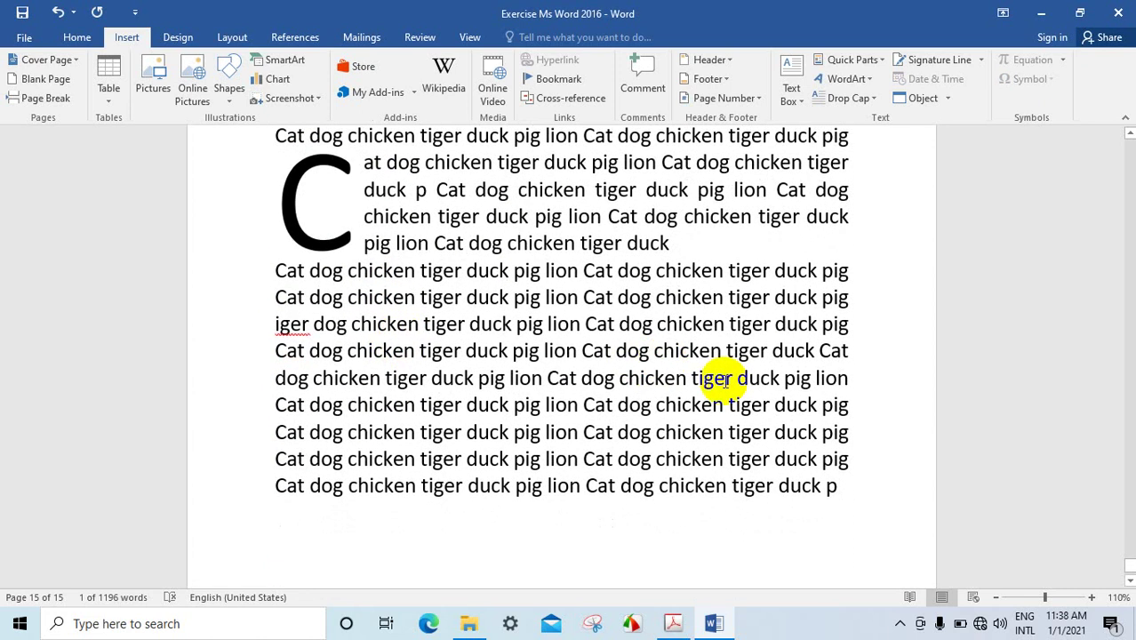
scroll(723, 381, down, 1)
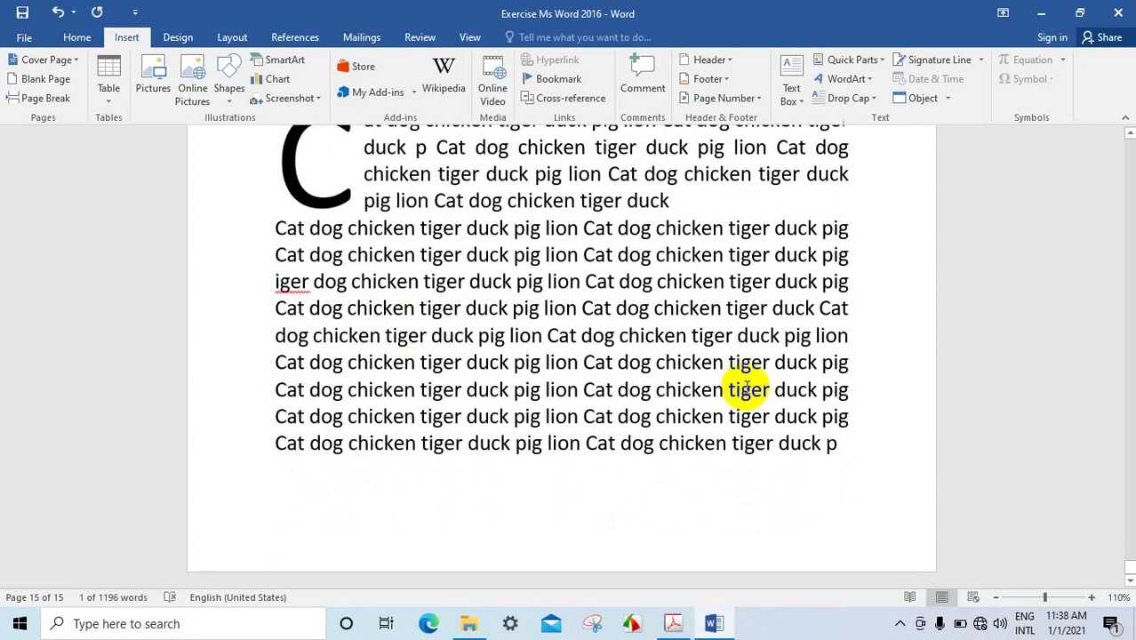
click(854, 452)
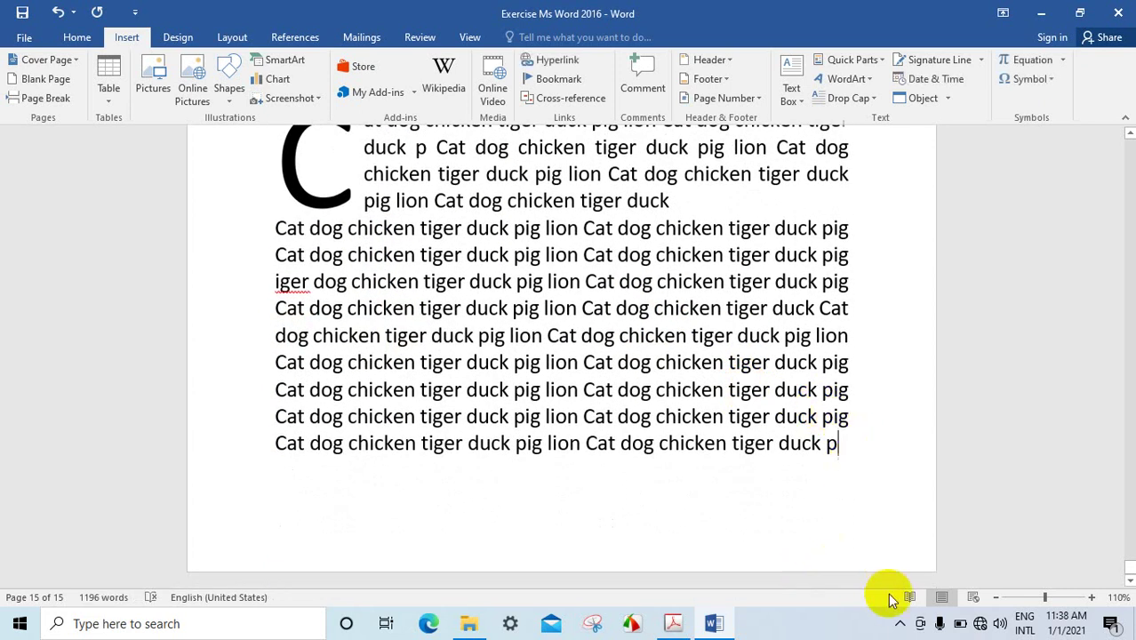